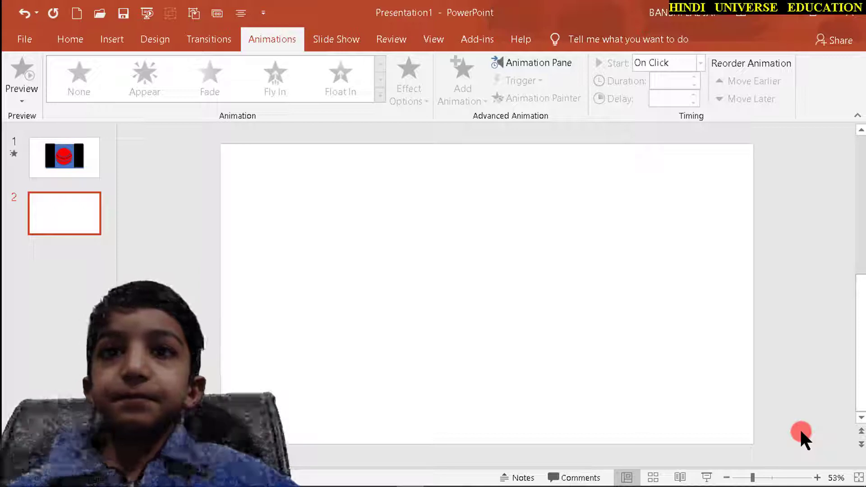
- Play the presentation as a slide show from the start, then return to editing
click(148, 13)
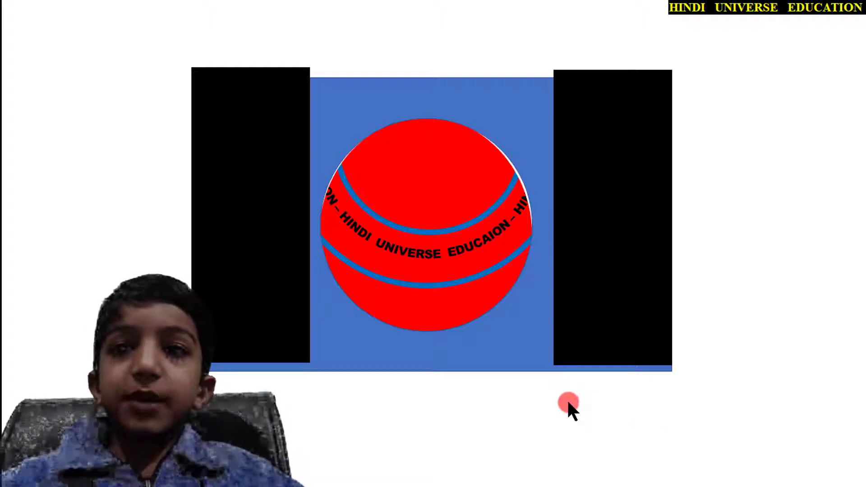
key(Escape)
click(73, 214)
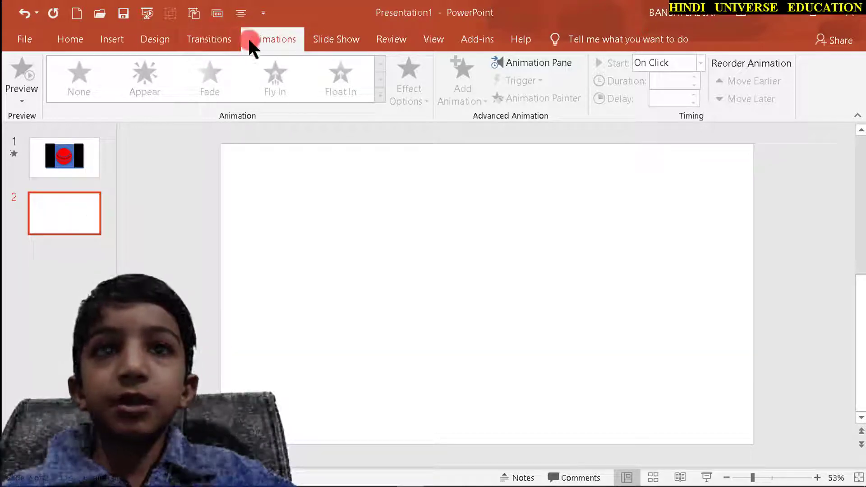
- Draw a rectangle from slide 2's top-left corner, then stretch it across the whole slide
click(81, 39)
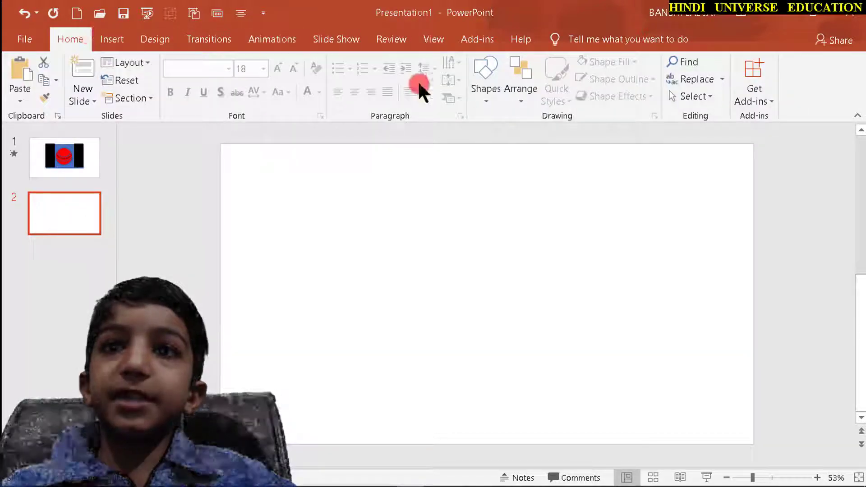
click(489, 101)
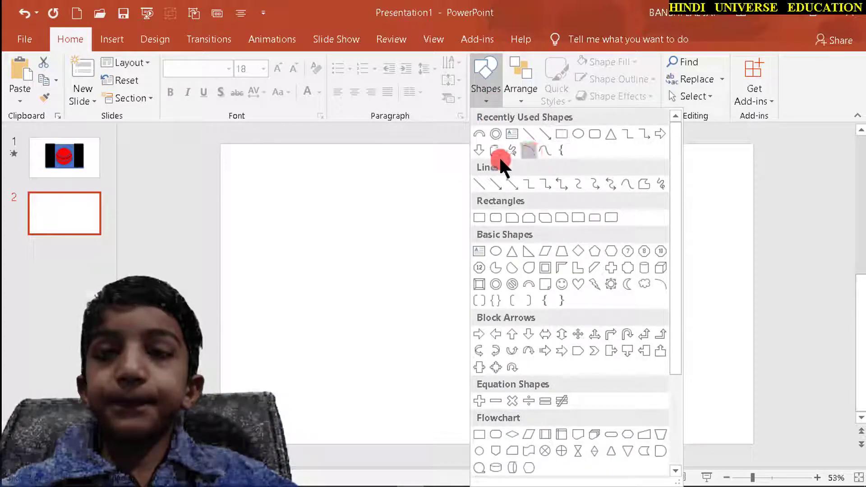
click(562, 133)
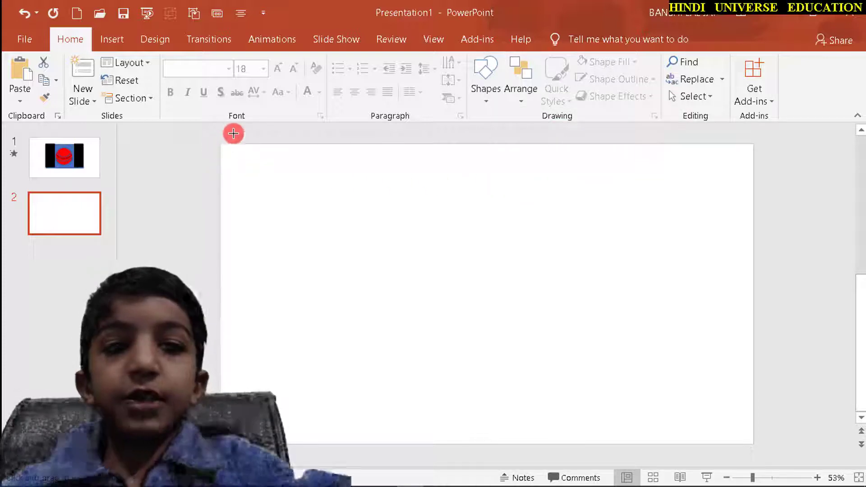
drag(223, 147, 523, 302)
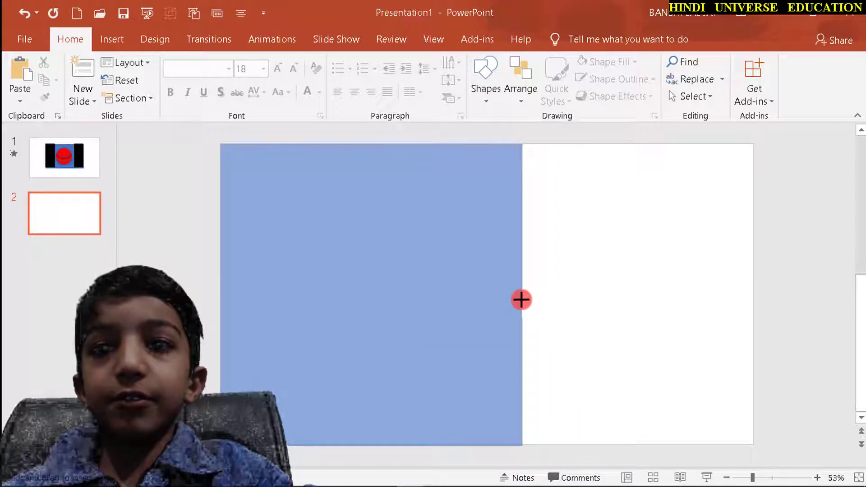
drag(523, 302, 748, 321)
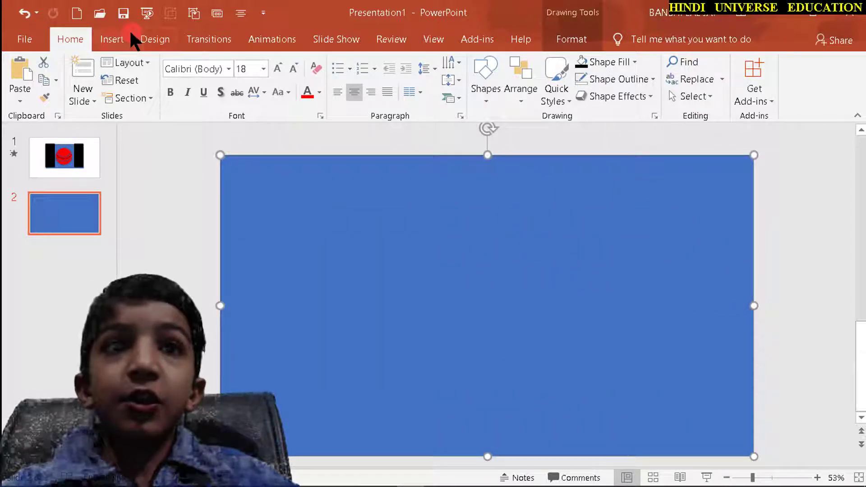
- Set slide 2's background to a solid red fill
click(156, 40)
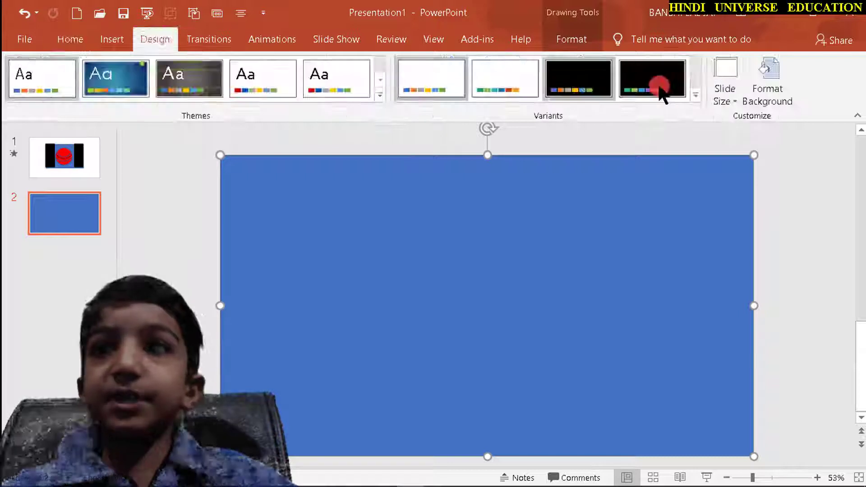
click(768, 89)
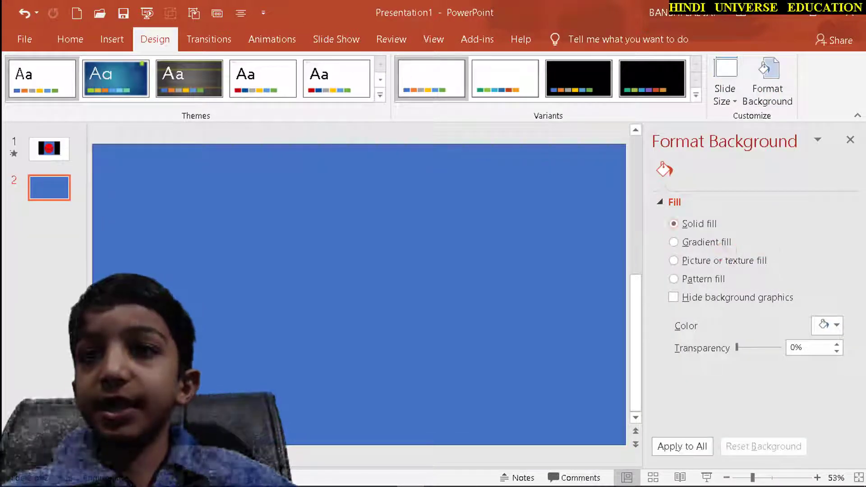
click(836, 321)
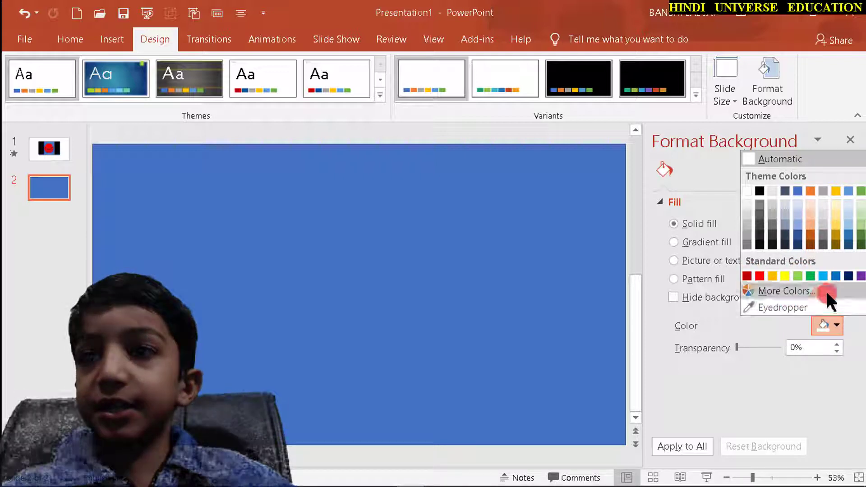
click(759, 275)
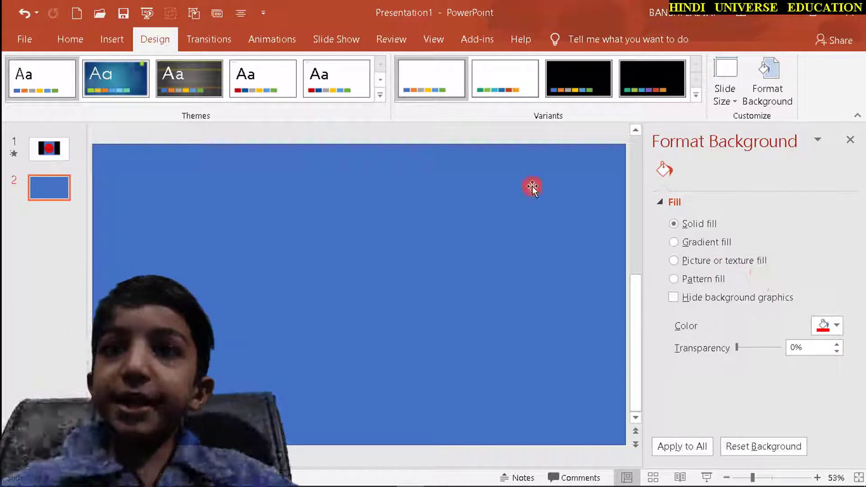
- Remove the outline from the full-slide blue rectangle
click(319, 266)
right_click(319, 267)
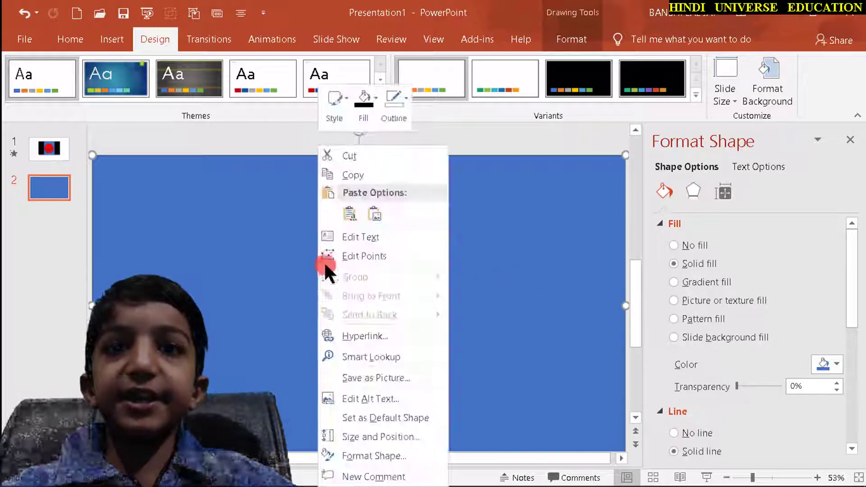
click(391, 104)
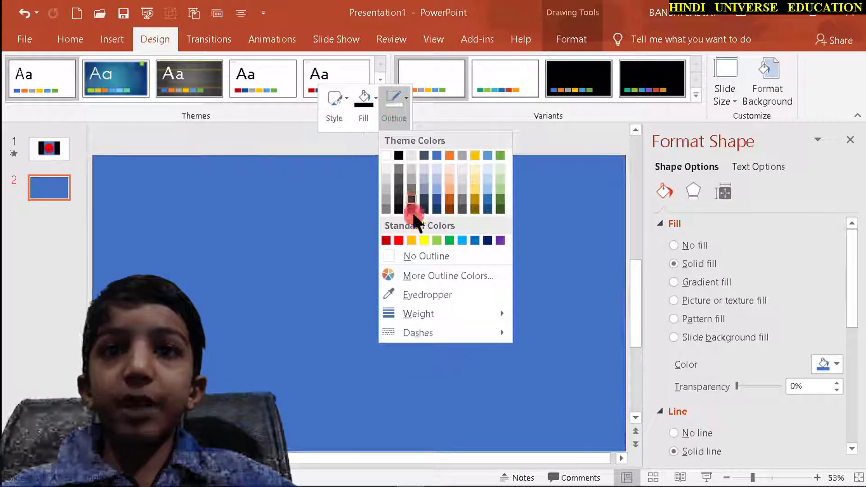
click(413, 253)
click(850, 140)
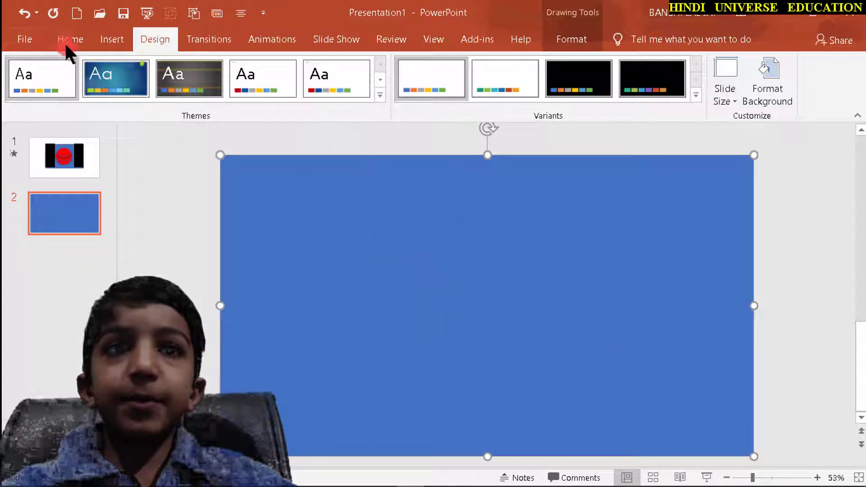
click(68, 40)
- Place an oval circle in the middle of the slide
click(487, 91)
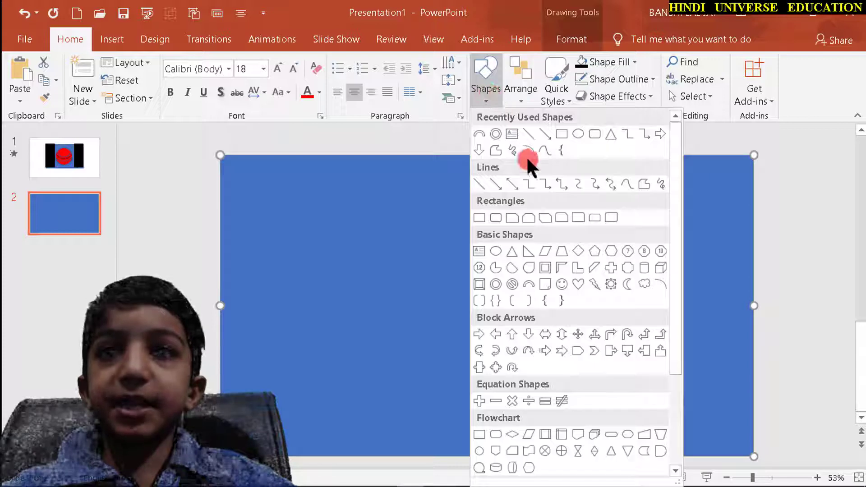
click(578, 134)
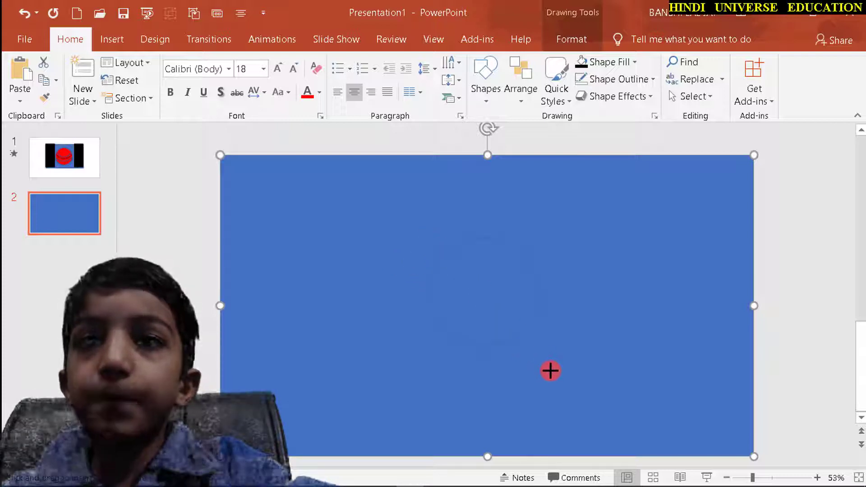
click(493, 347)
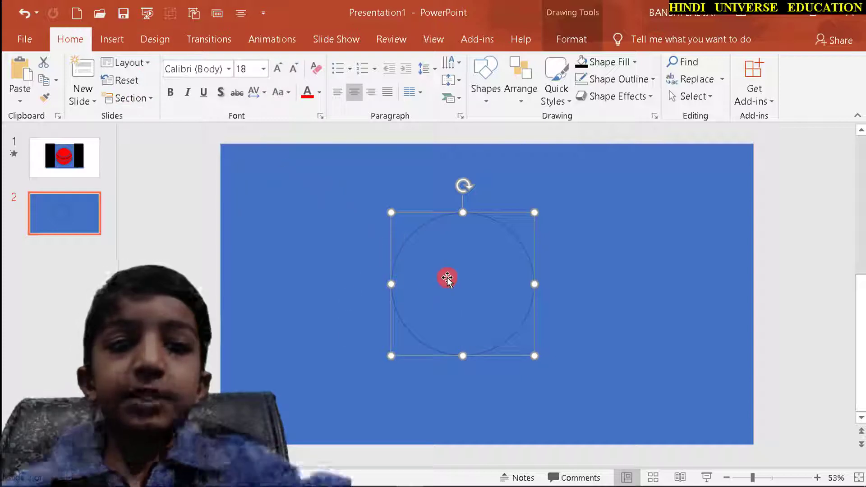
- Combine the circle with the blue rectangle to cut a hole, keeping the panel in place
shift+click(253, 333)
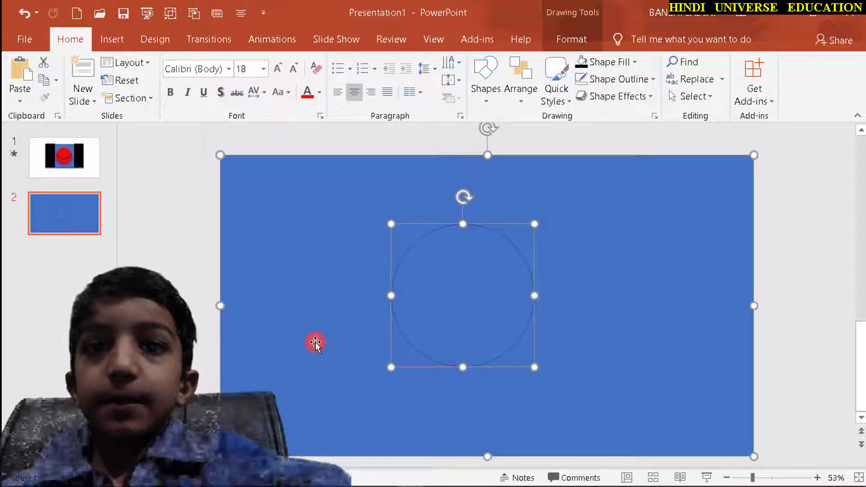
click(574, 40)
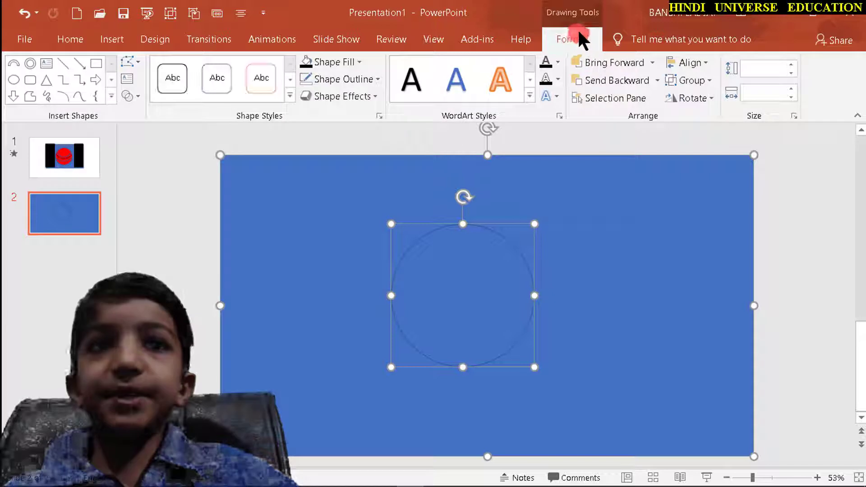
click(134, 92)
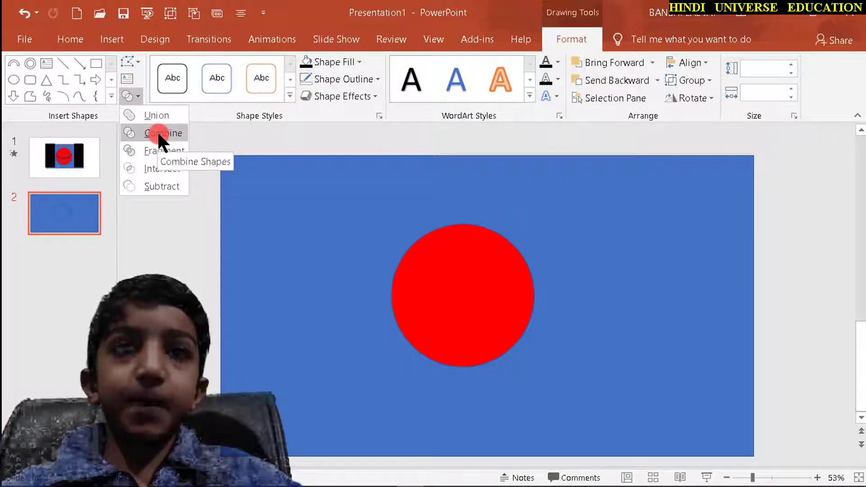
click(157, 133)
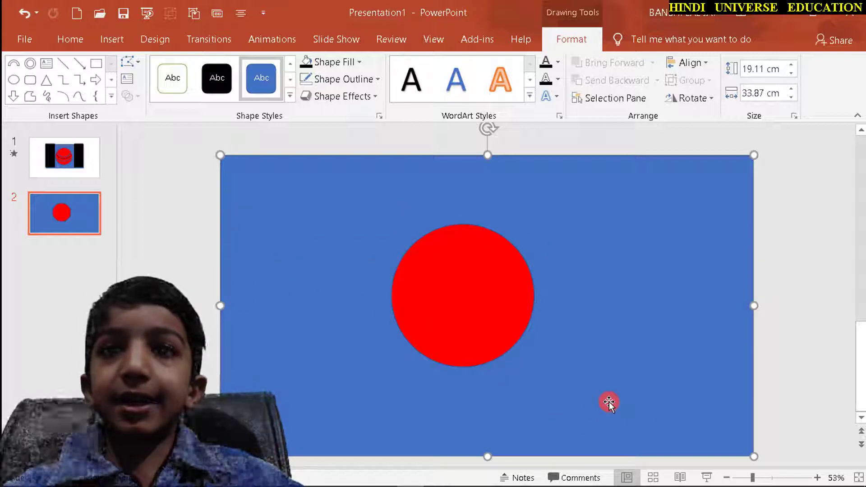
mouse_move(609, 398)
mouse_down()
mouse_move(608, 330)
mouse_move(615, 479)
mouse_move(770, 377)
mouse_move(857, 379)
mouse_move(727, 373)
mouse_move(374, 393)
mouse_move(609, 394)
mouse_up()
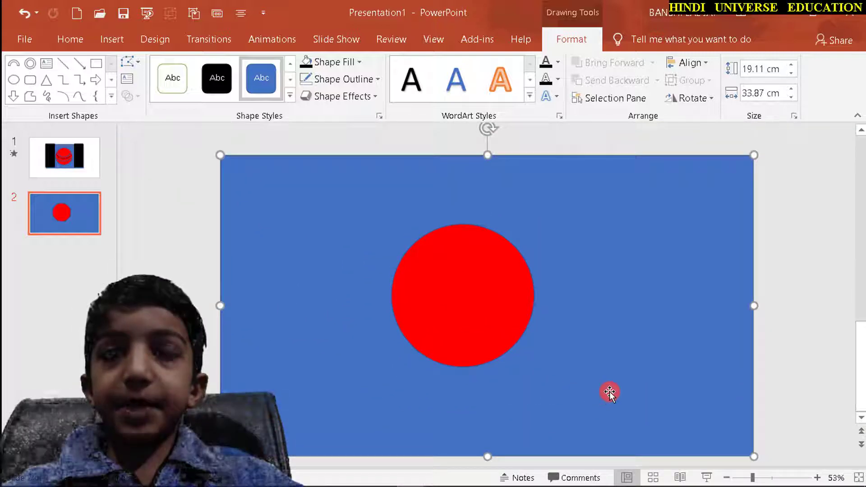
key(ctrl+z)
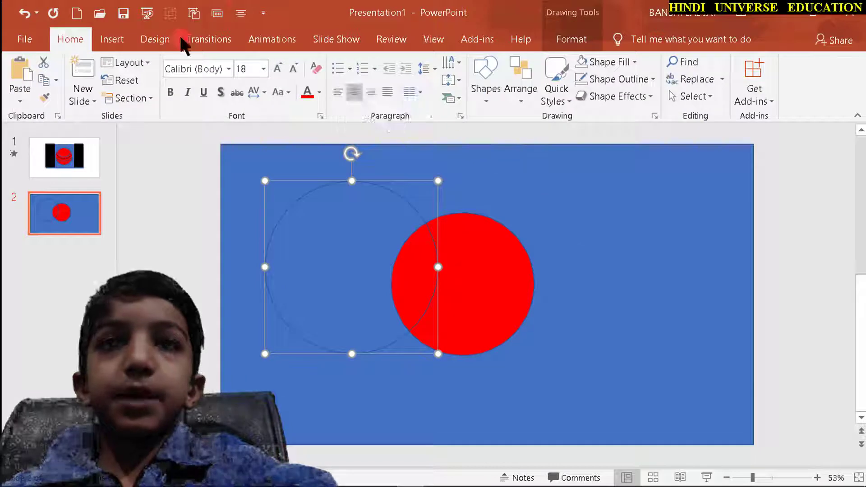
- Add a wide text box across the upper slide reading HINDI UNIVERSE EDUCATION, repeated with dashes
click(111, 40)
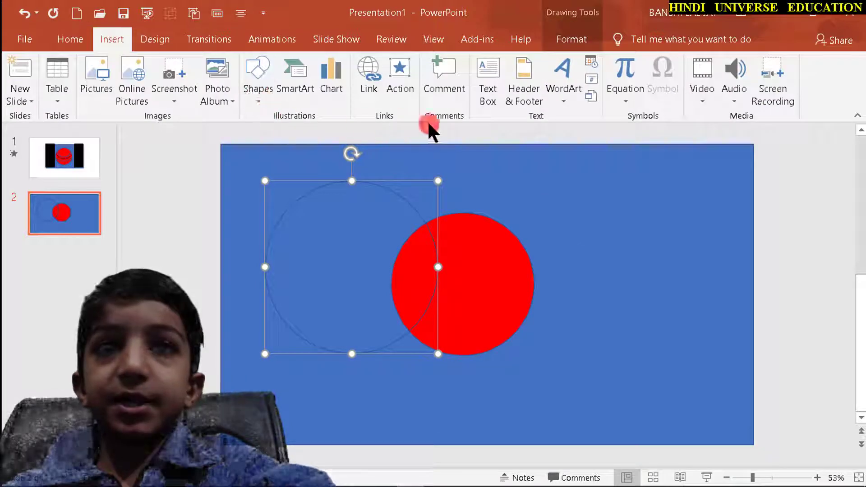
click(490, 88)
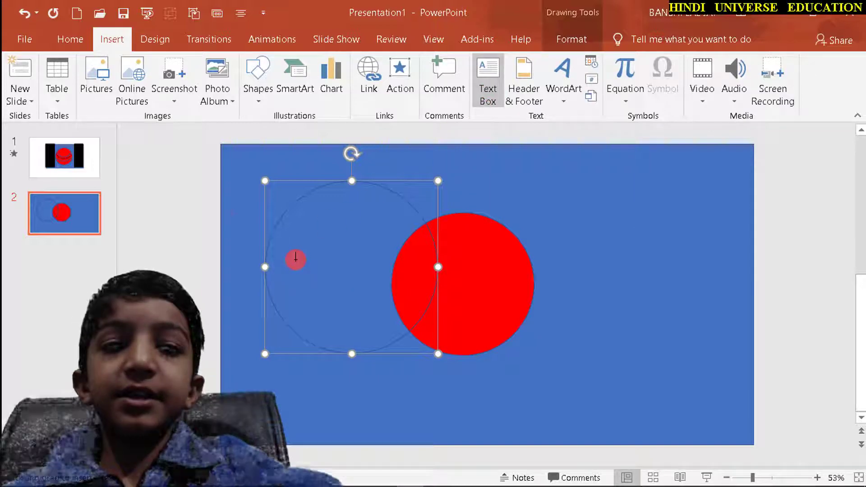
drag(134, 202, 850, 227)
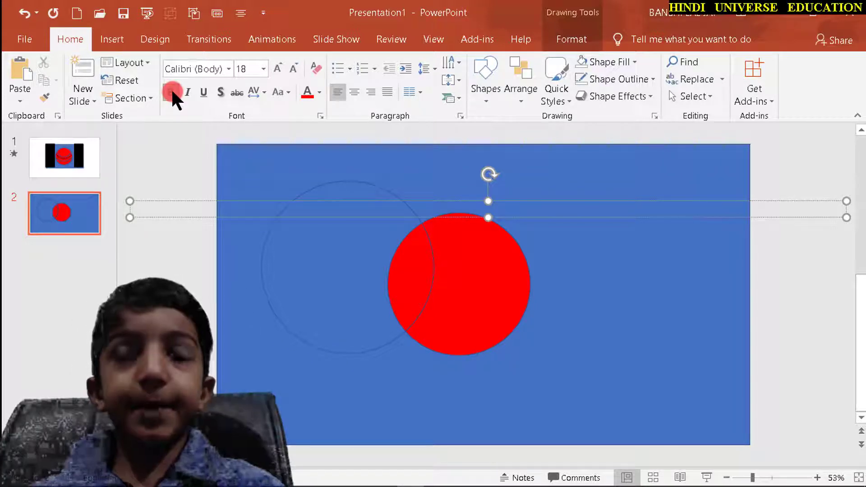
text(HINDI)
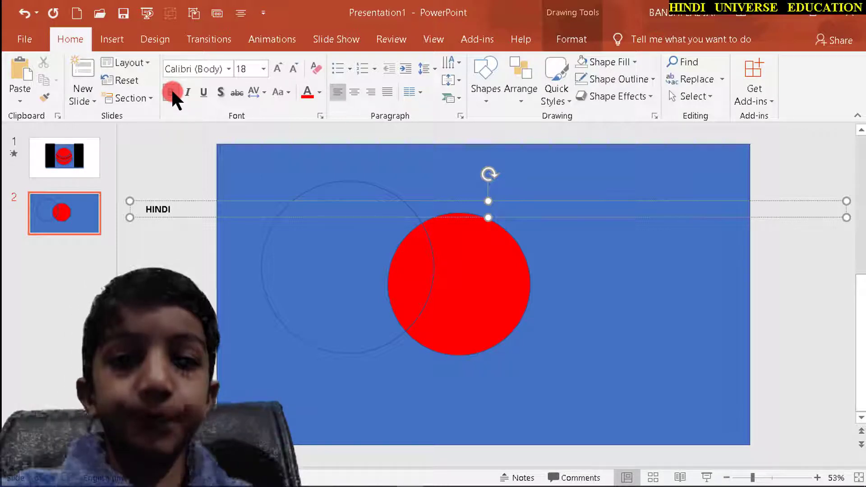
text(UNI)
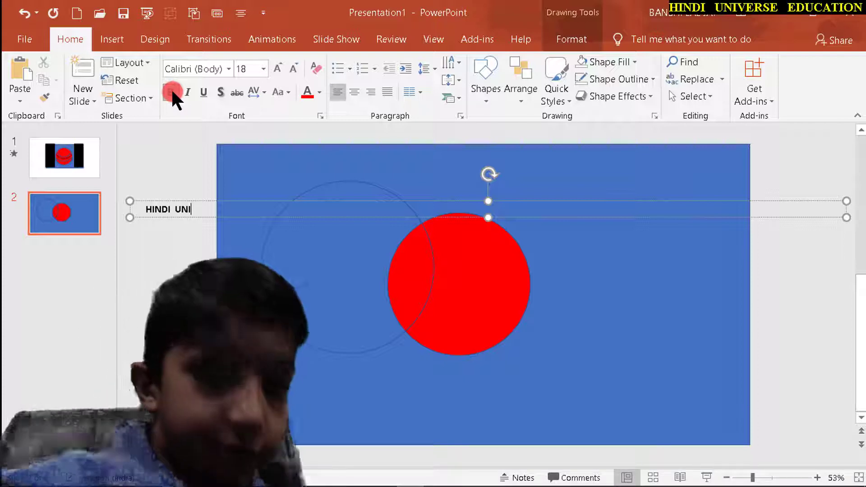
text(V)
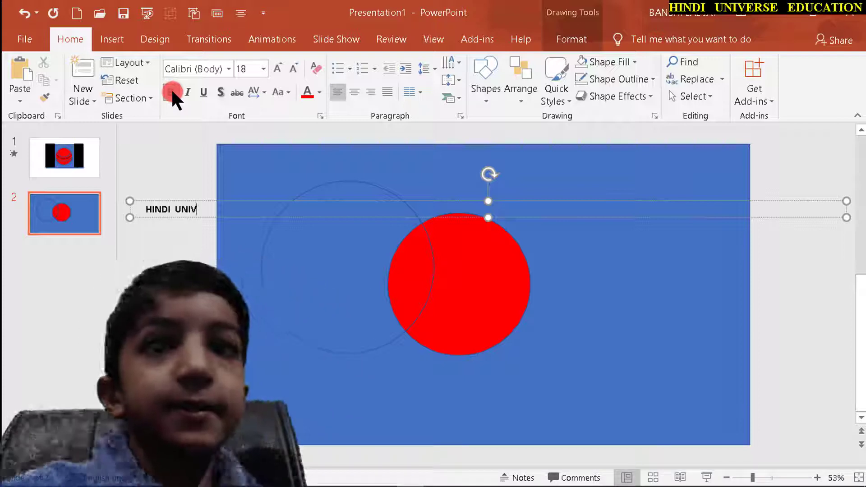
text(ERSE EDUCATION - HINDI)
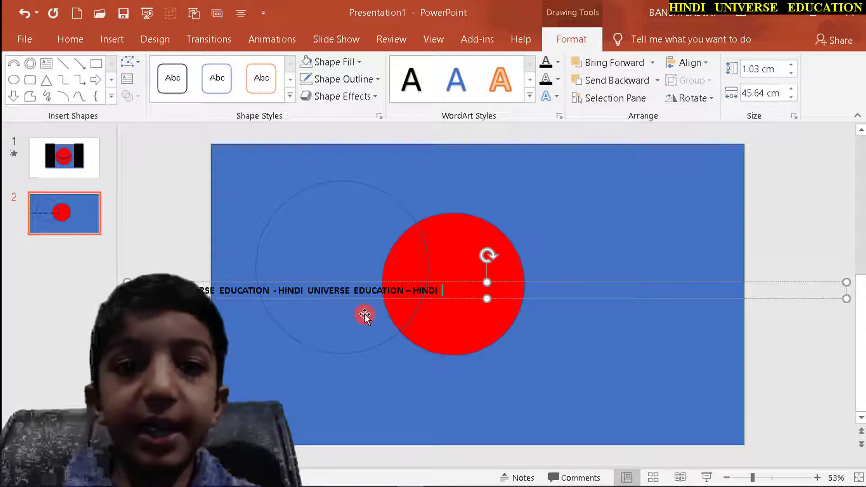
text(UNIVERSE EDUCATION)
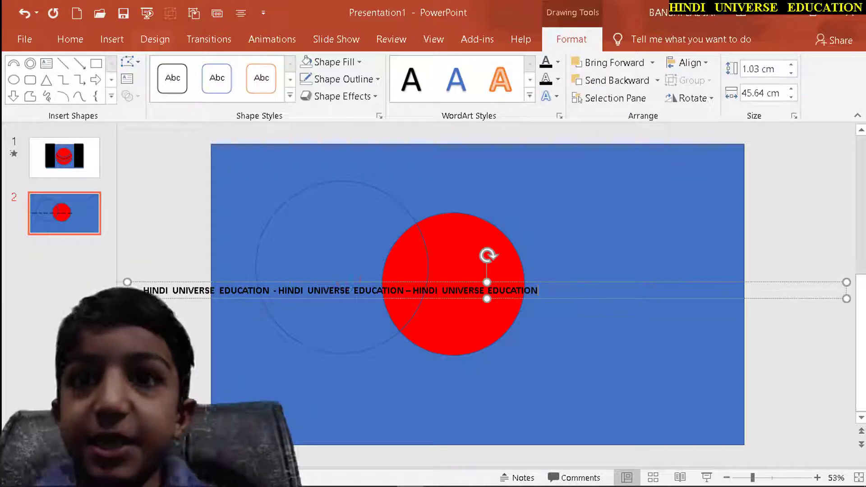
- Set the slogan's font size, widen its box to fit one line, and make it bold
click(73, 40)
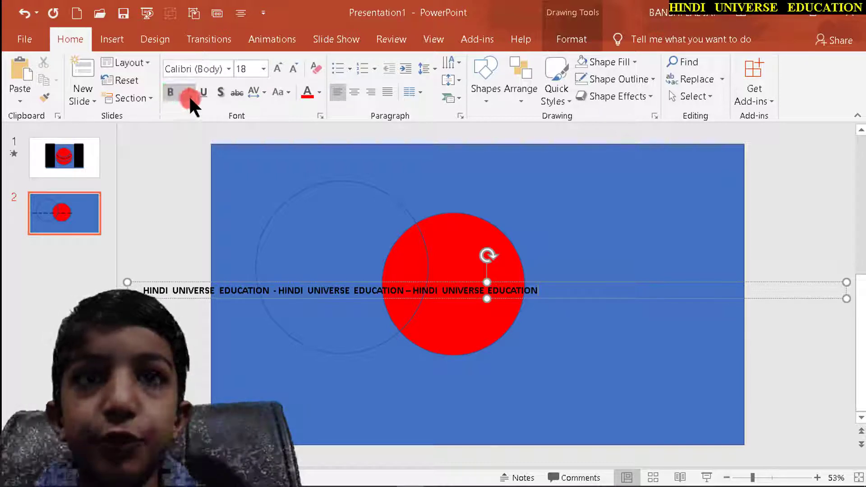
click(264, 69)
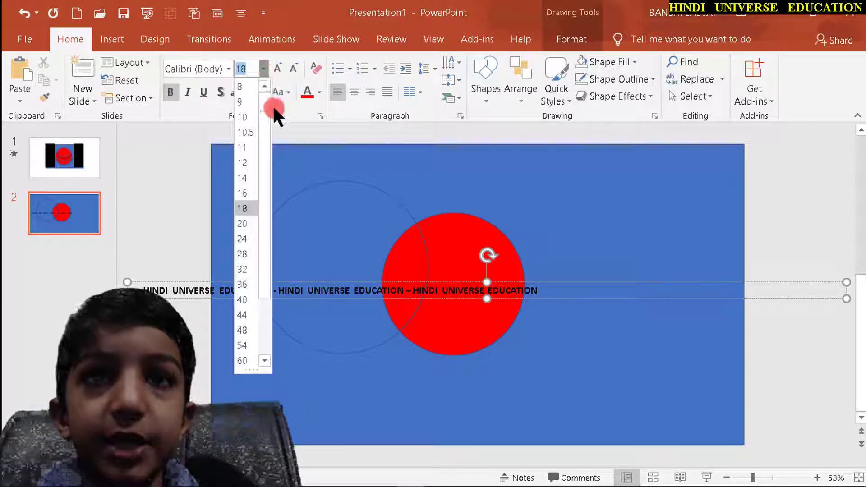
click(245, 360)
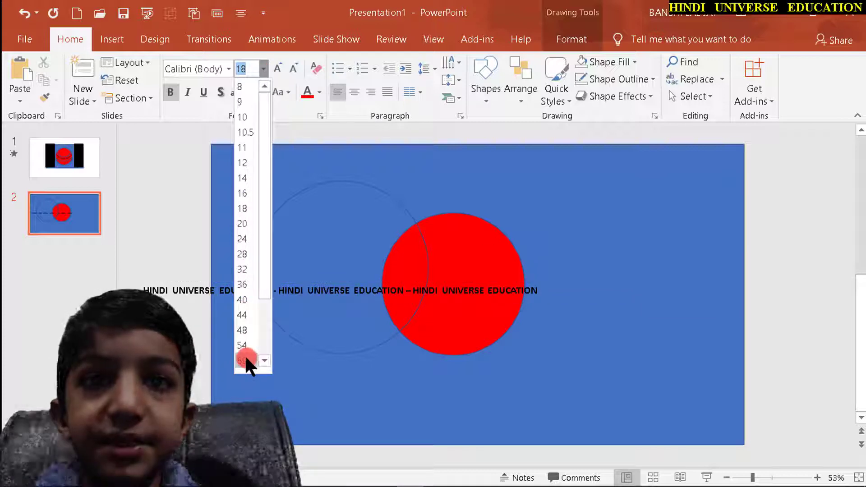
mouse_move(244, 354)
mouse_down()
mouse_move(245, 221)
mouse_move(244, 232)
mouse_up()
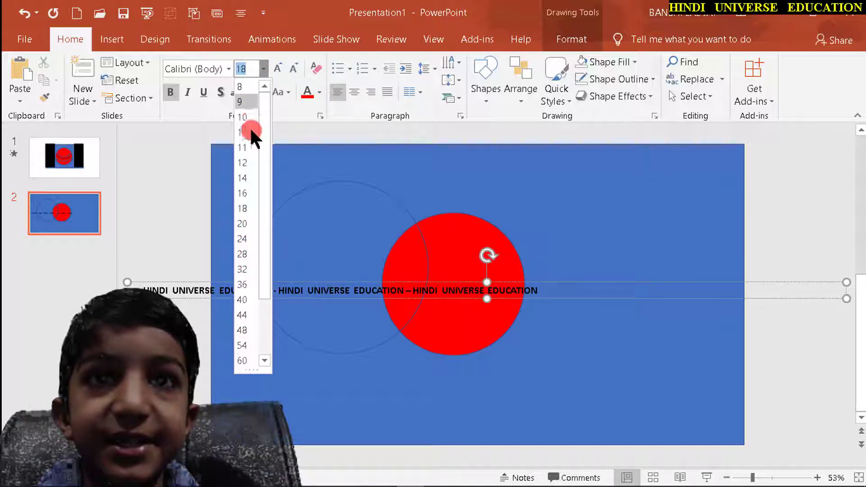
click(243, 224)
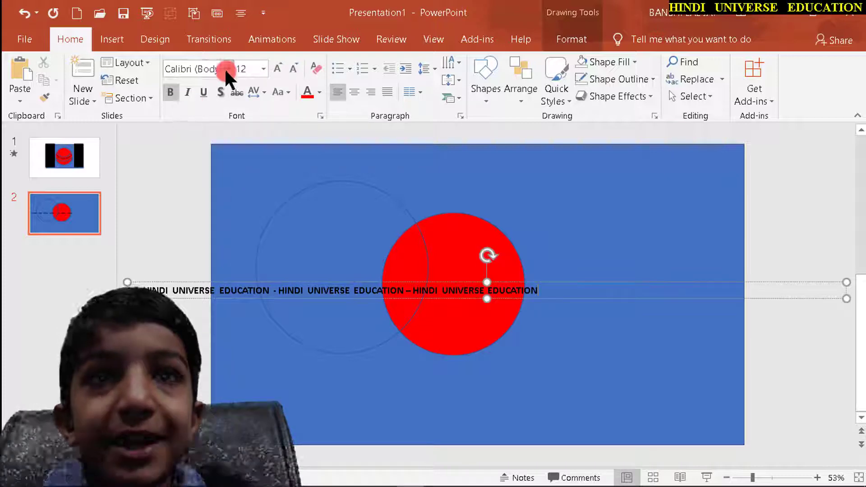
drag(224, 67, 237, 161)
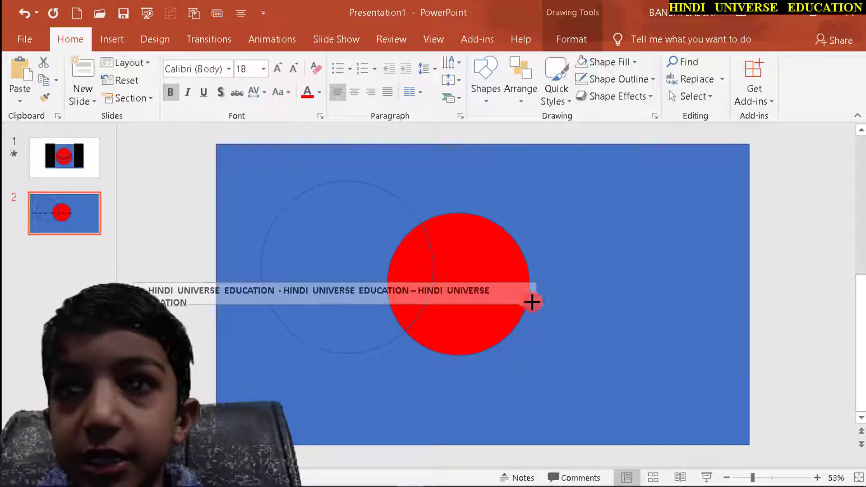
drag(533, 303, 551, 303)
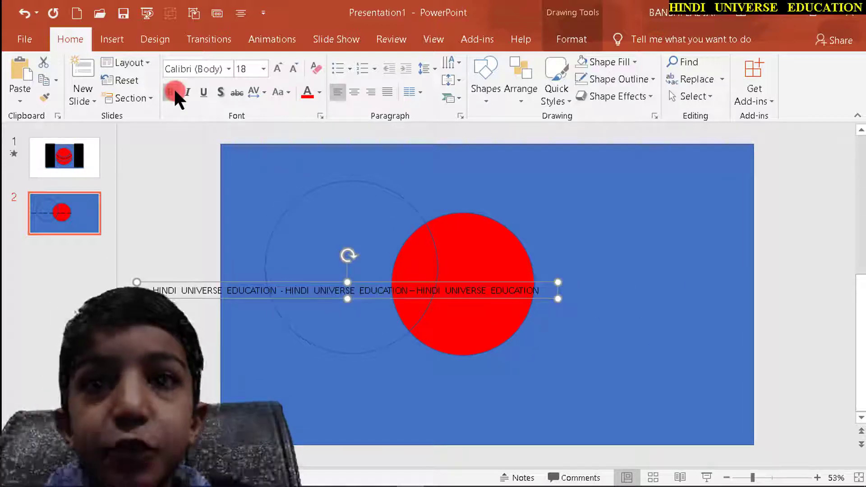
click(175, 90)
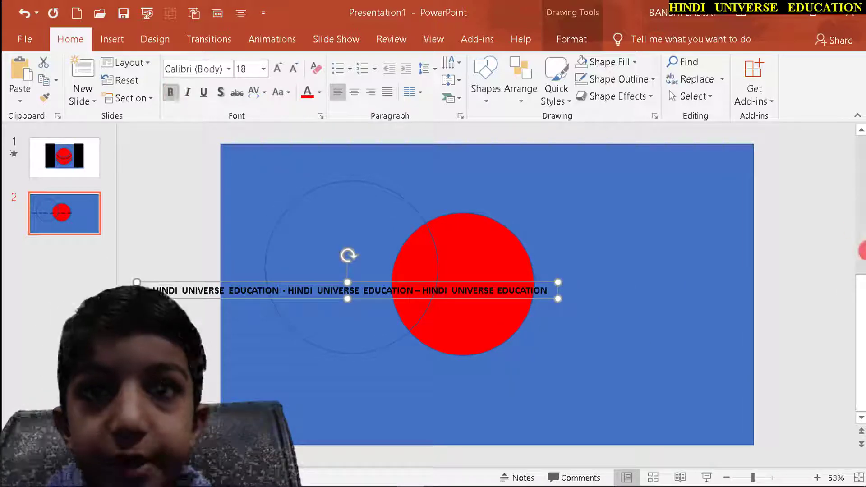
- Apply the Arch Follow Path text transform to the slogan
click(571, 40)
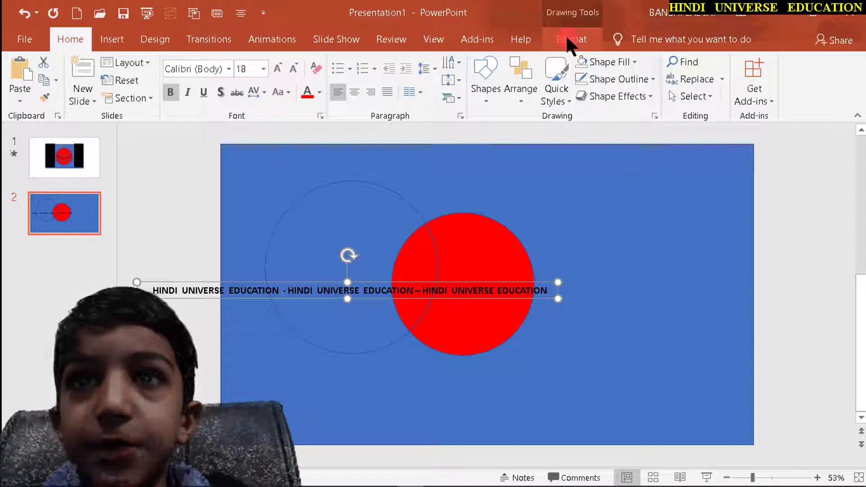
click(554, 93)
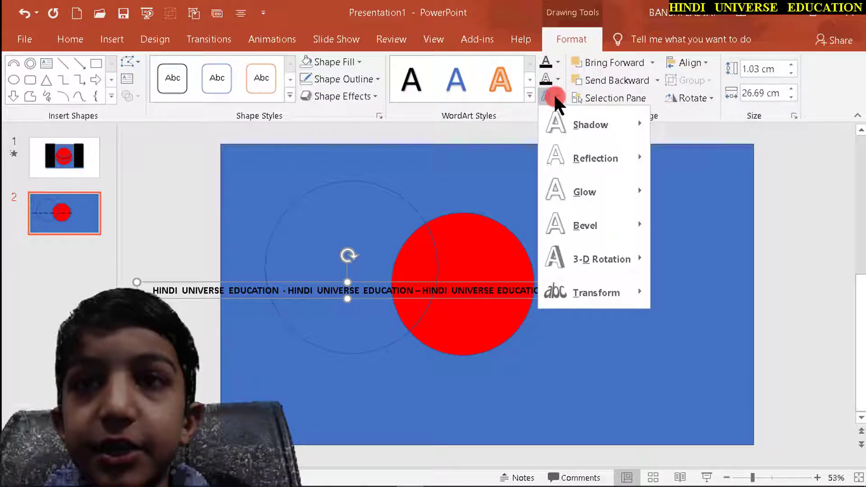
click(556, 292)
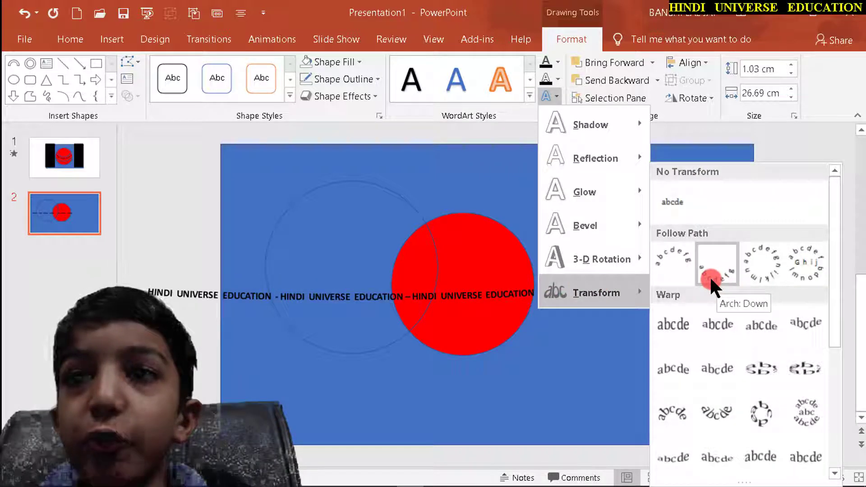
click(682, 259)
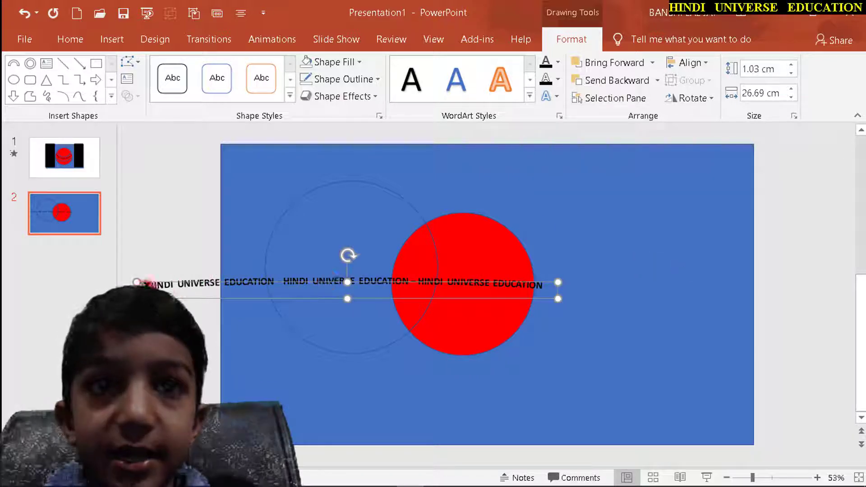
- Set the arched slogan box's height and width to 9 cm each
click(767, 69)
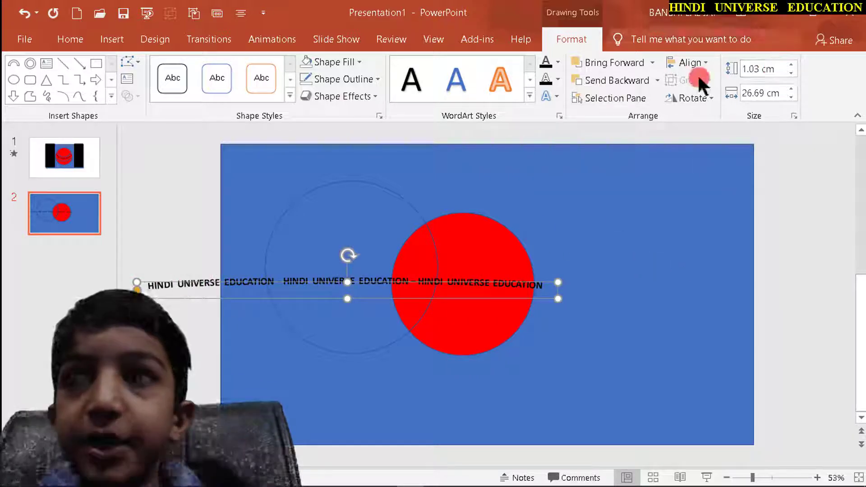
click(774, 68)
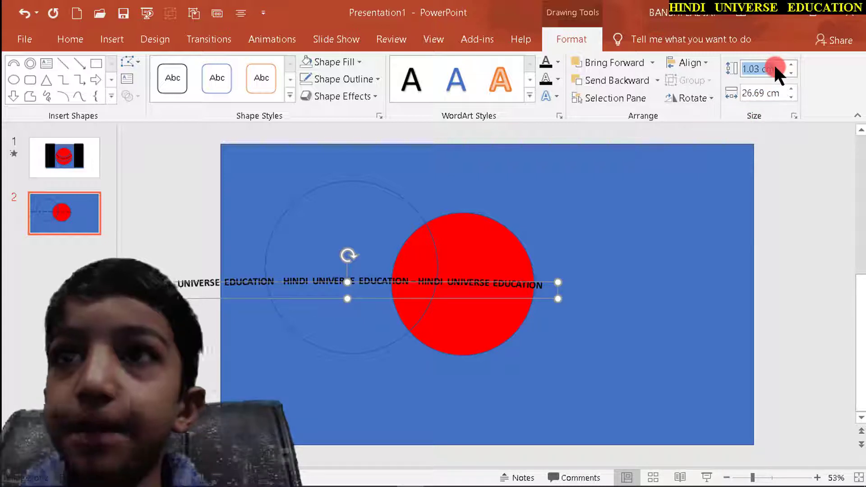
key(BackSpace)
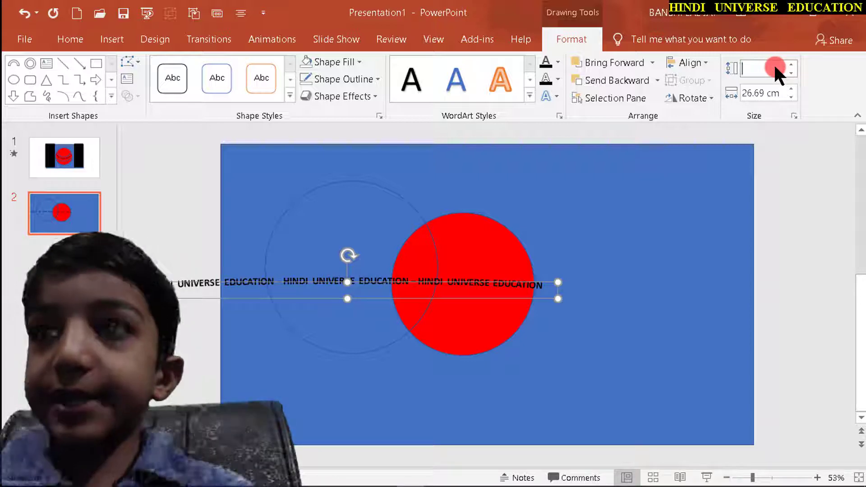
text(9)
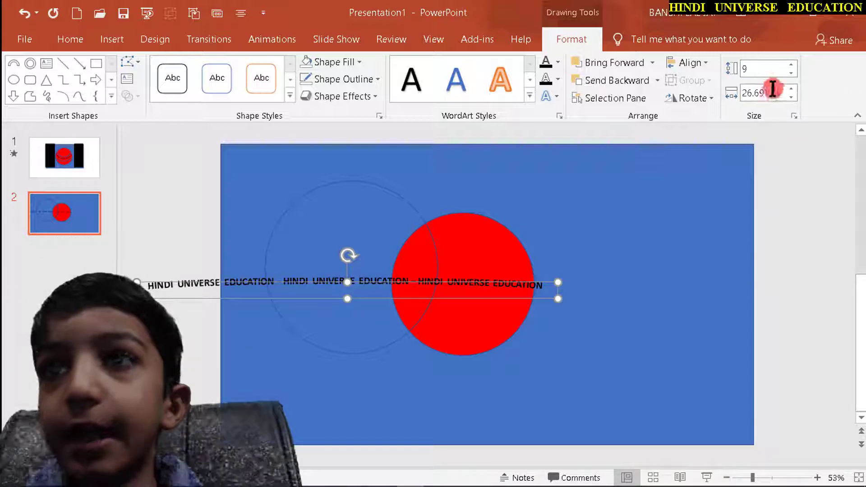
click(762, 93)
text(26.8)
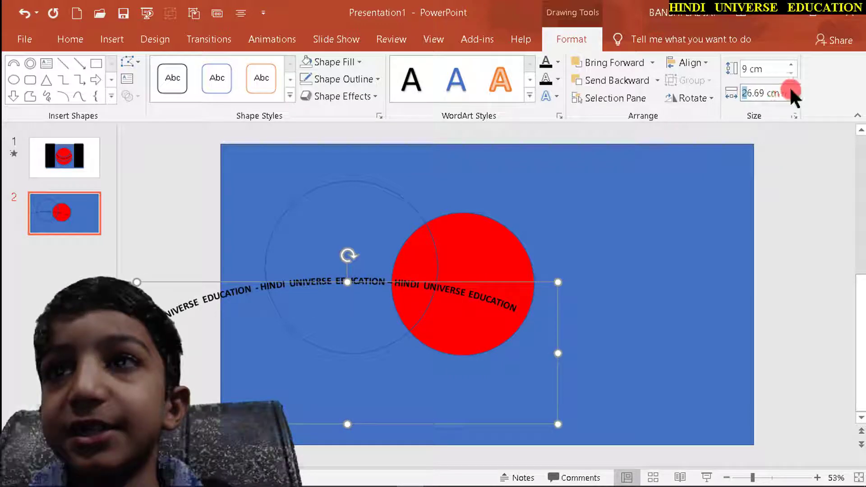
key(Return)
text(9)
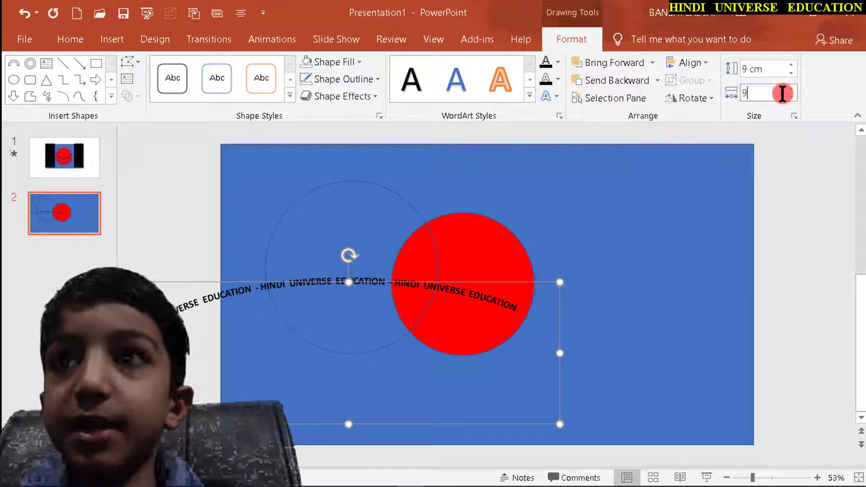
click(207, 306)
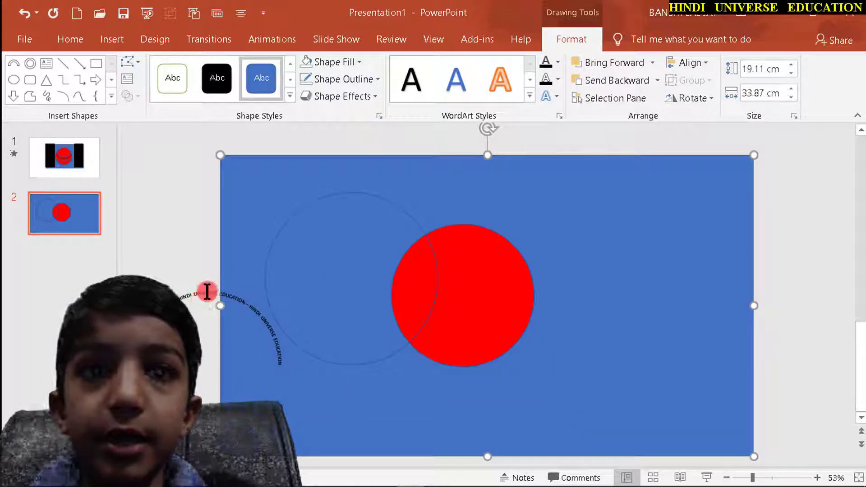
click(212, 307)
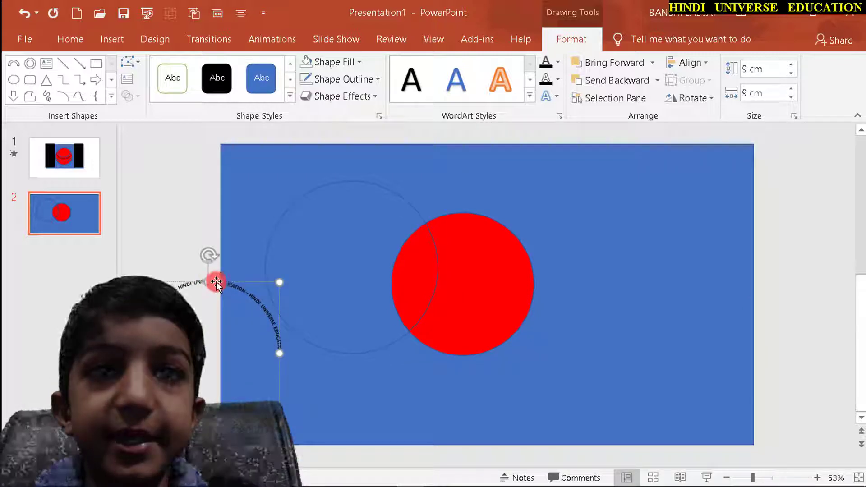
- Move the arched slogan over the circle outline, set it to size 60, and pick the Oval shape
mouse_move(216, 282)
mouse_down()
mouse_move(276, 277)
mouse_move(307, 251)
mouse_up()
click(70, 36)
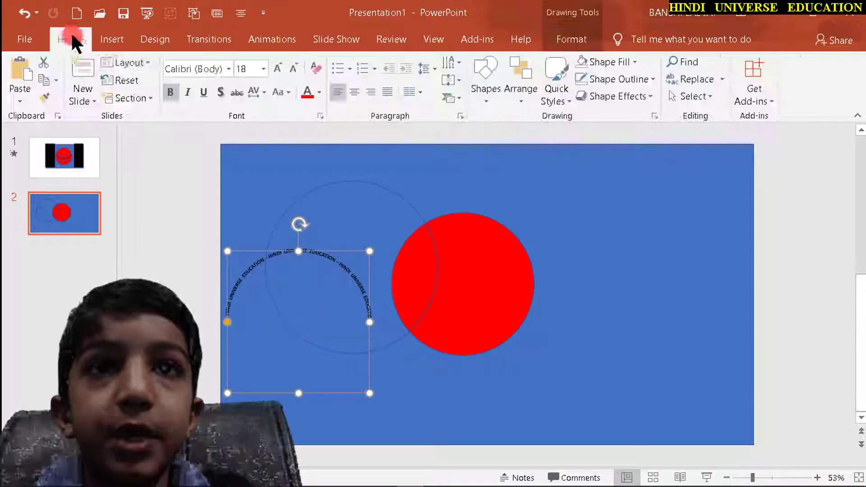
click(263, 69)
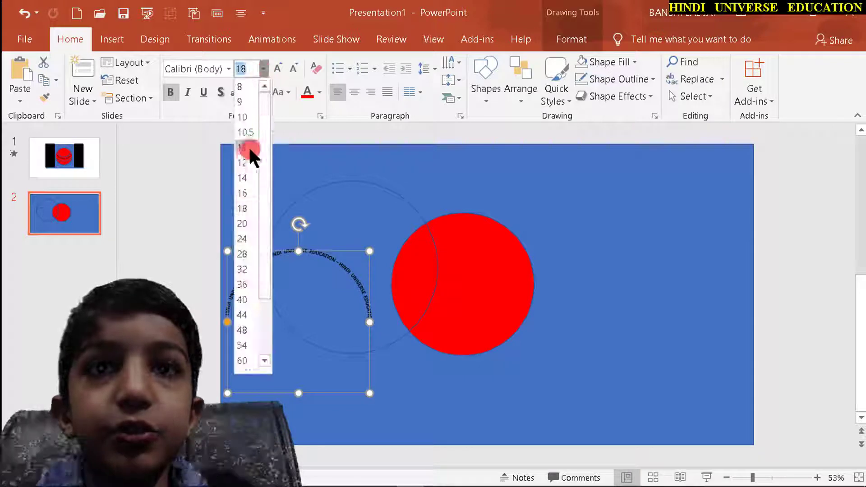
click(244, 360)
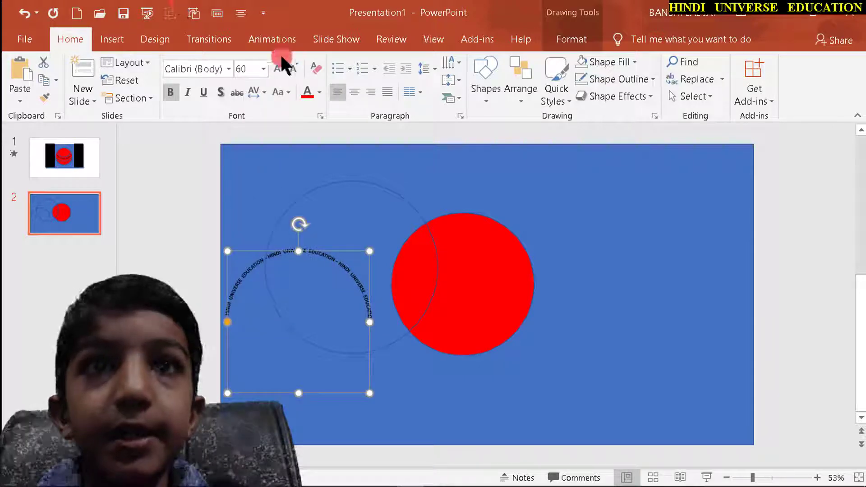
click(263, 68)
click(261, 66)
click(261, 66)
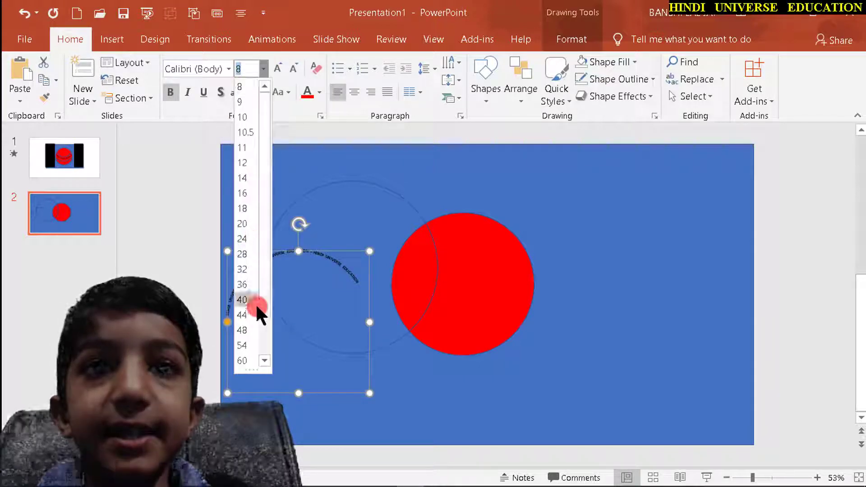
click(243, 357)
click(486, 82)
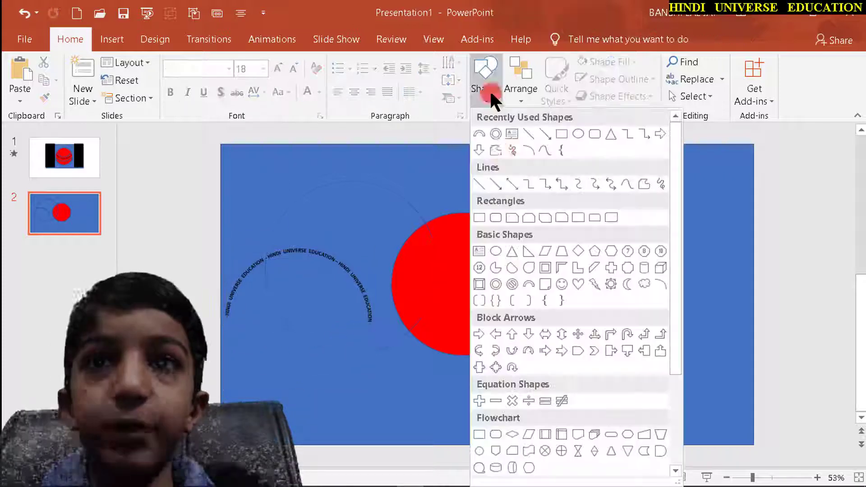
click(576, 135)
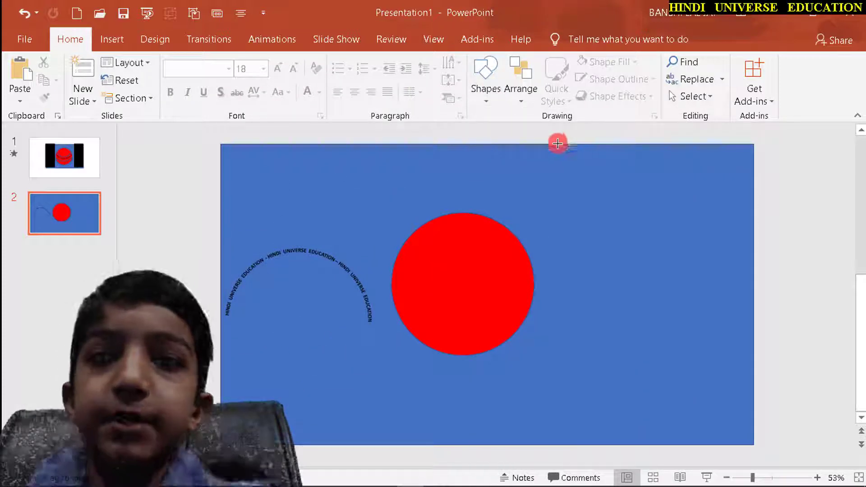
- Draw a large oval over the red ball and set it to No Fill
mouse_move(413, 230)
mouse_down()
mouse_move(579, 376)
mouse_move(665, 411)
mouse_up()
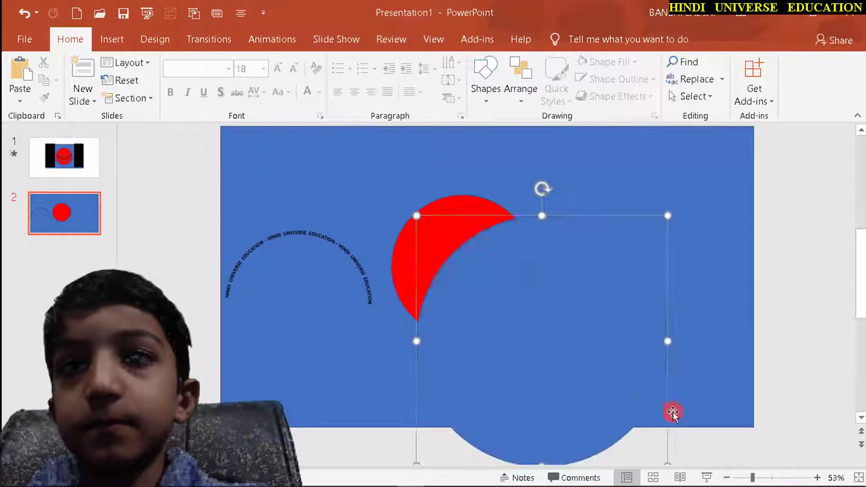
right_click(485, 295)
click(530, 127)
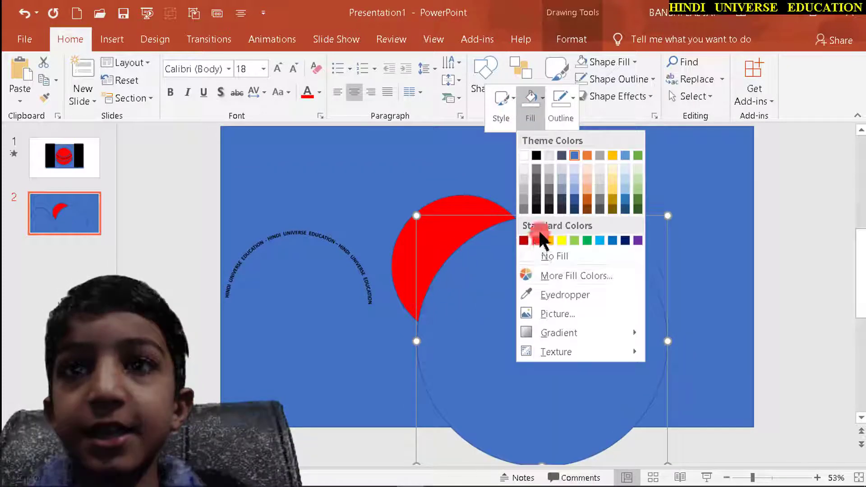
click(540, 252)
- Move the curved text onto the red ball, shrink it with the large circle, and extend the arc
scroll(472, 445, up, 1)
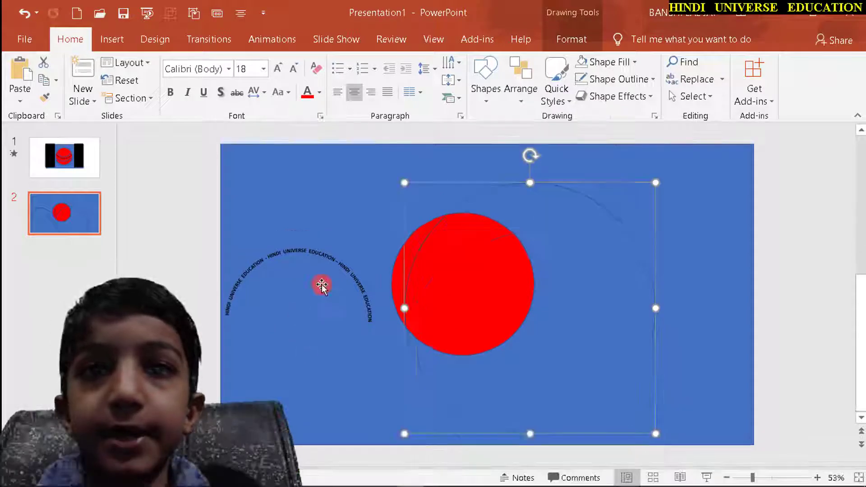
click(346, 276)
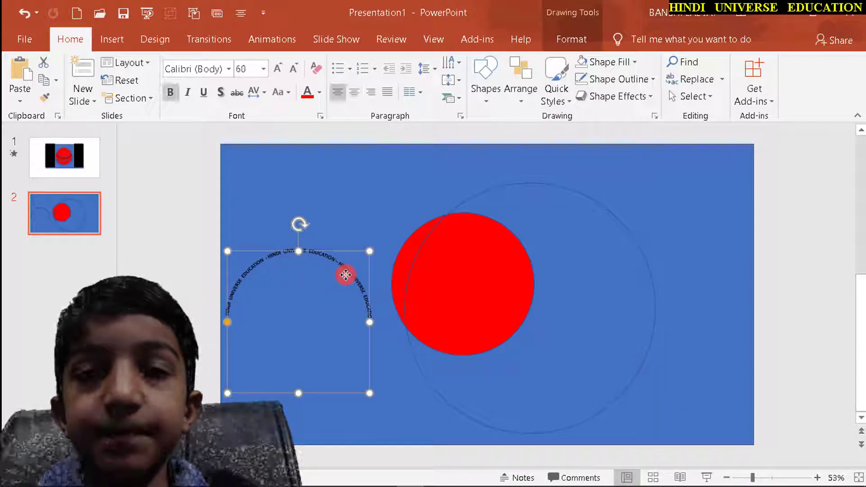
mouse_move(360, 394)
mouse_down()
mouse_move(562, 362)
mouse_move(541, 342)
mouse_up()
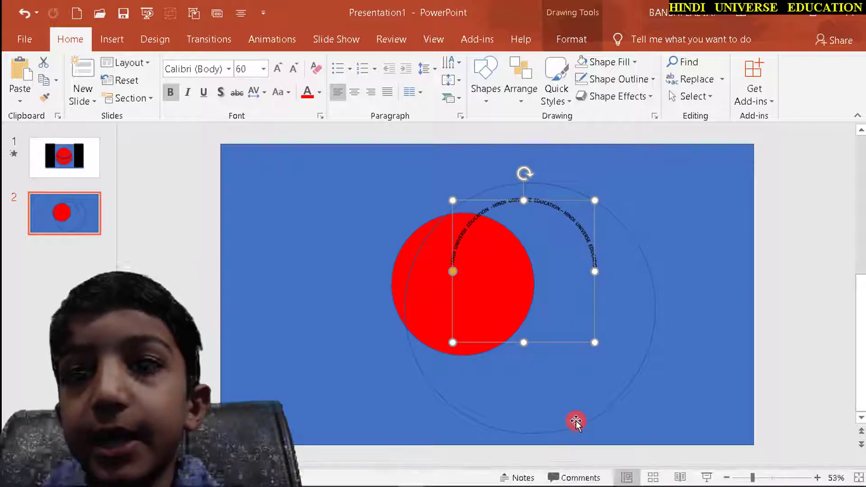
shift+click(577, 426)
mouse_move(654, 434)
mouse_down()
mouse_move(602, 344)
mouse_move(576, 319)
mouse_up()
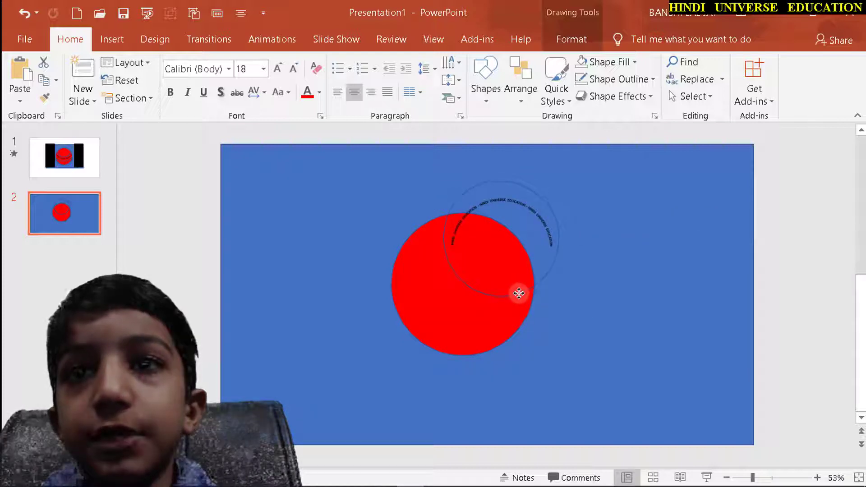
drag(519, 294, 519, 300)
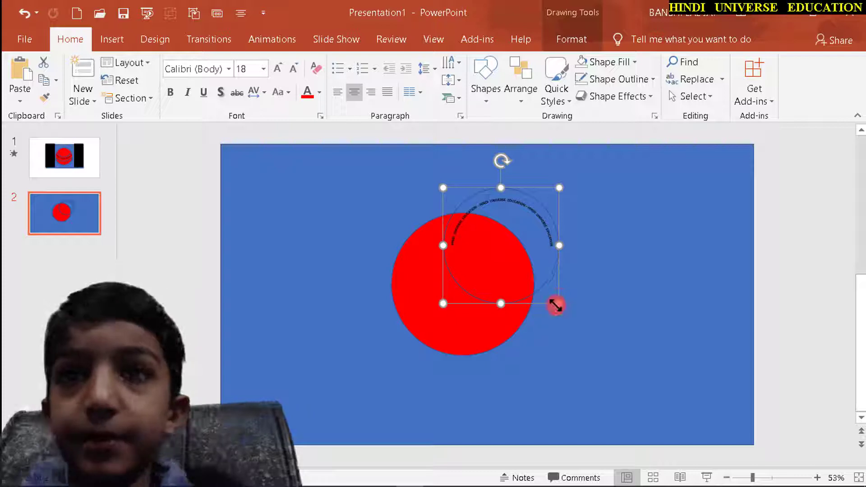
click(464, 219)
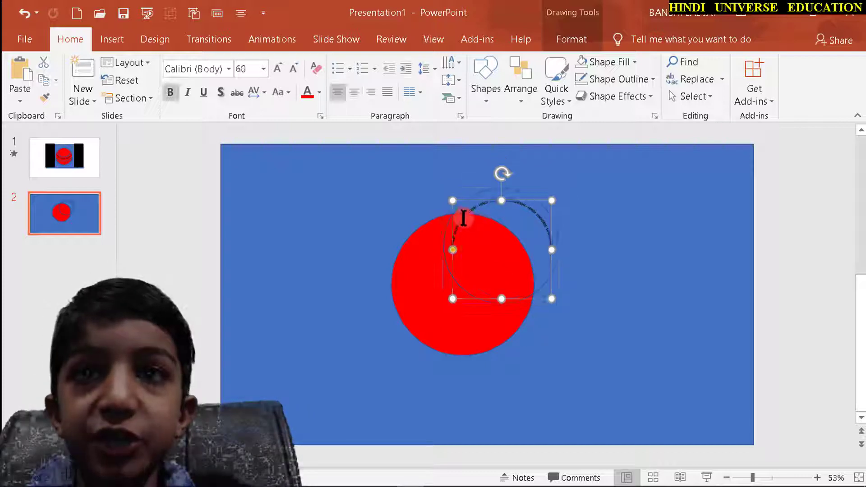
mouse_move(460, 231)
mouse_down()
mouse_move(449, 256)
mouse_move(460, 267)
mouse_up()
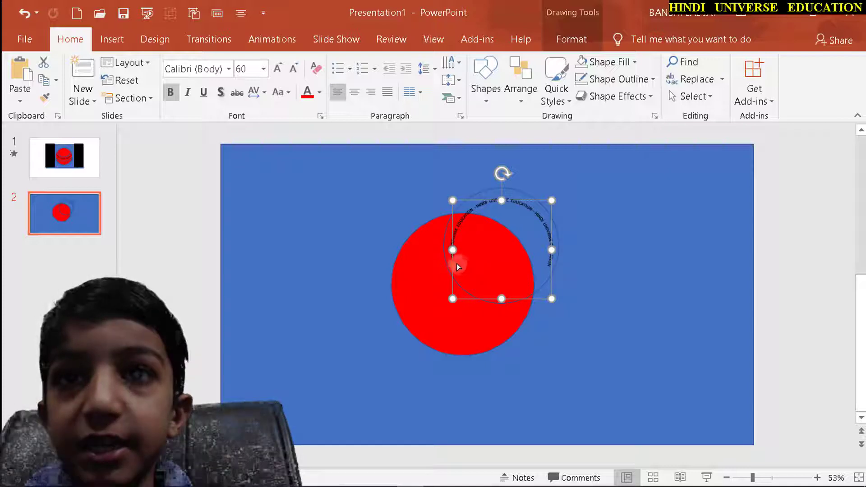
- Move the blue panel down, nudge the text ring, and place a copy below the ball
click(568, 317)
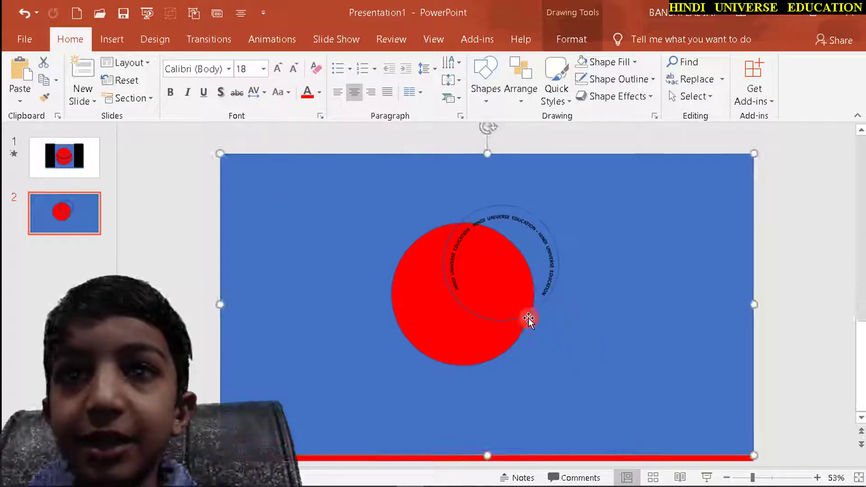
mouse_move(522, 319)
mouse_down()
mouse_move(522, 375)
mouse_move(520, 366)
mouse_up()
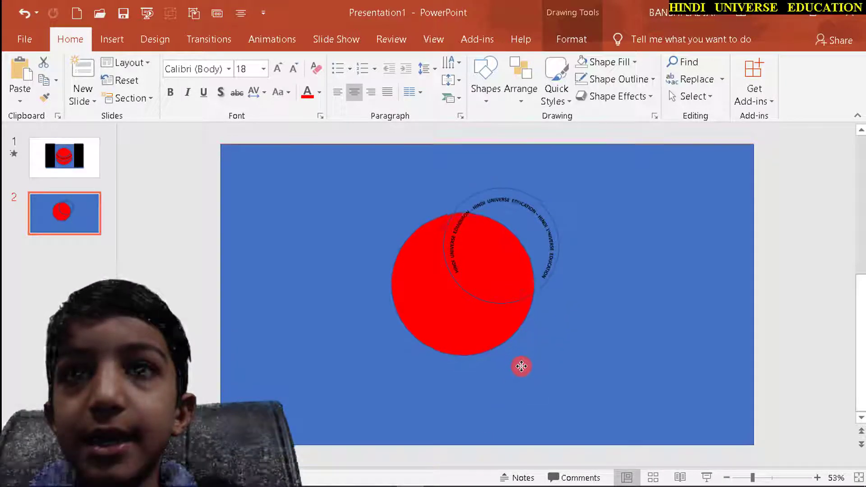
click(481, 221)
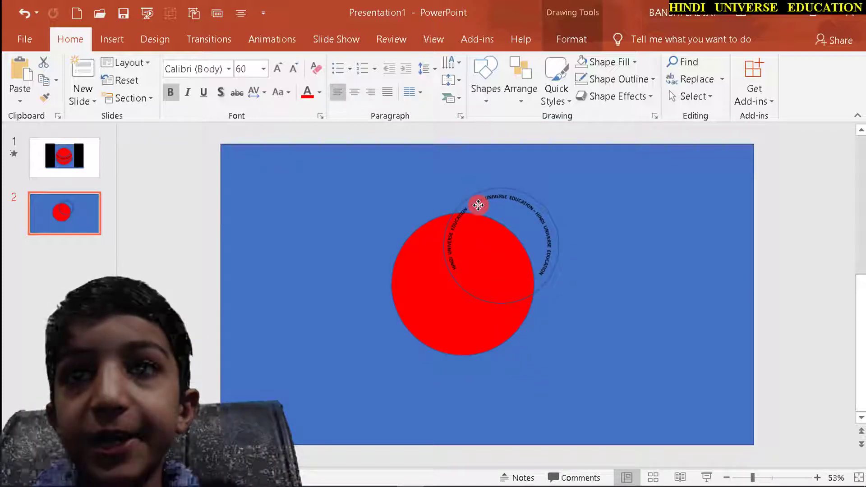
click(478, 206)
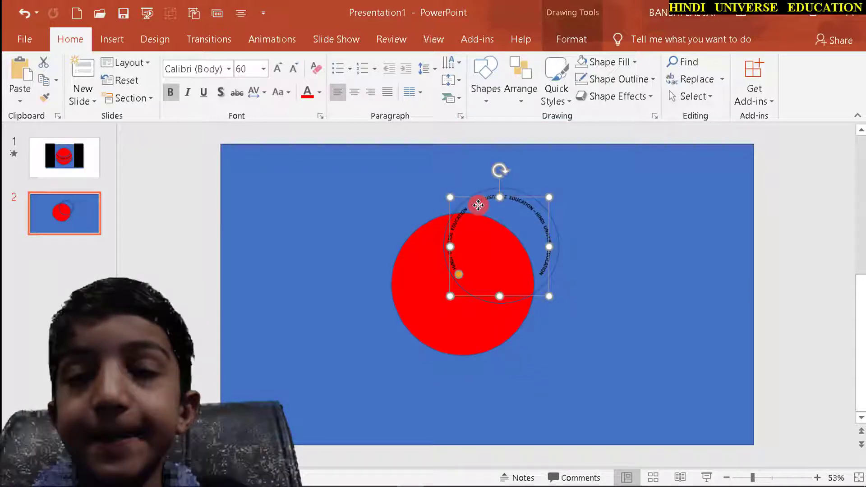
click(489, 306)
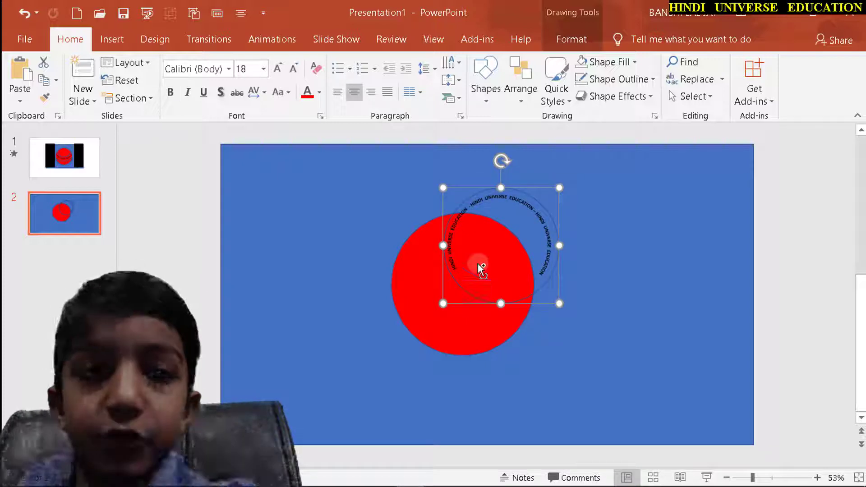
drag(481, 268, 489, 276)
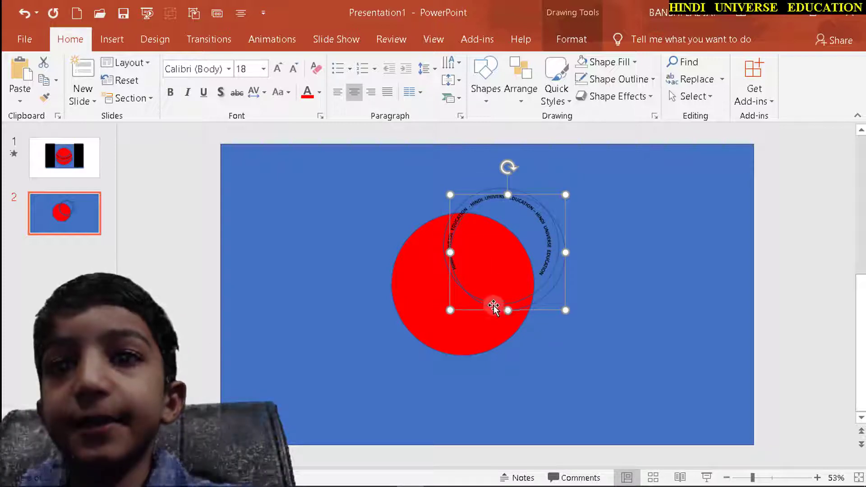
drag(494, 308, 523, 436)
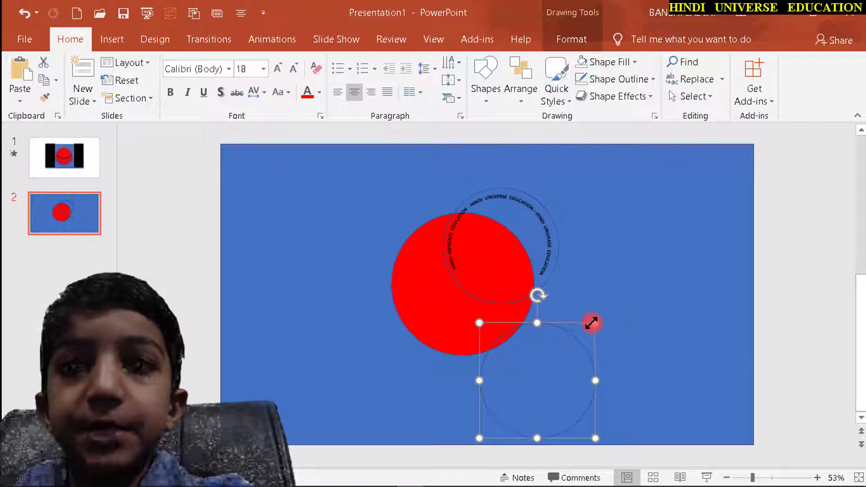
- Shrink the copied circle, settle it over the text ring, and select the ring
click(585, 340)
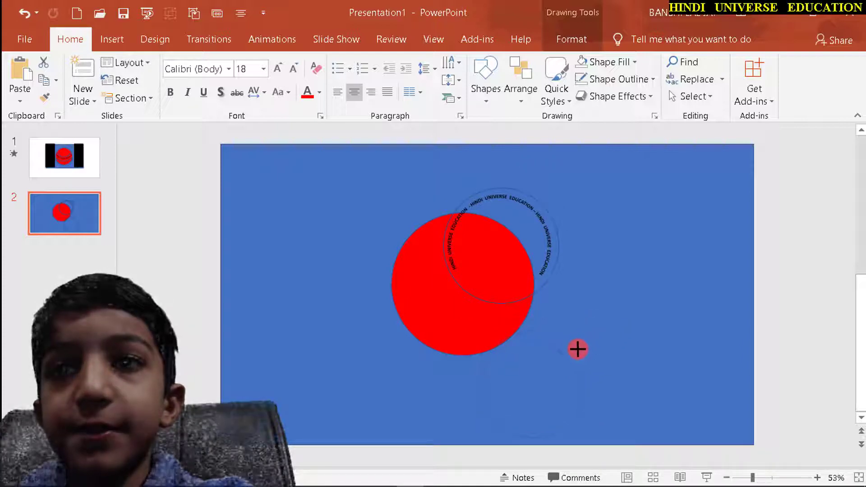
click(568, 361)
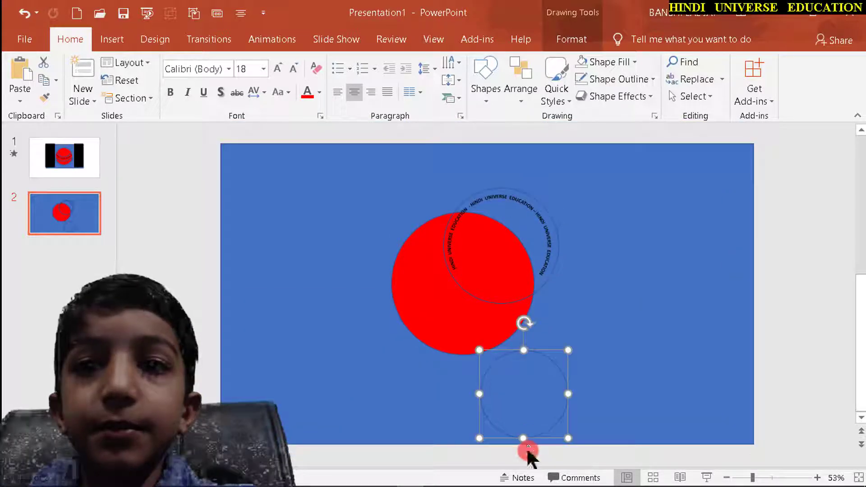
drag(529, 440, 530, 427)
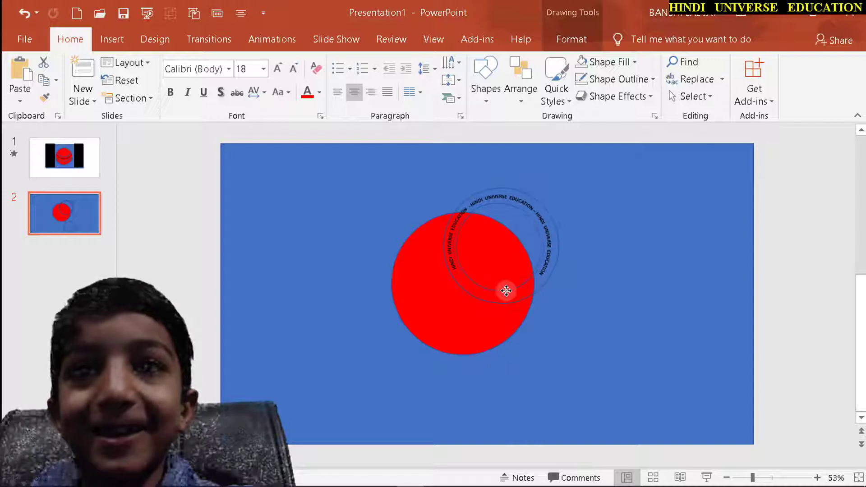
drag(506, 291, 507, 292)
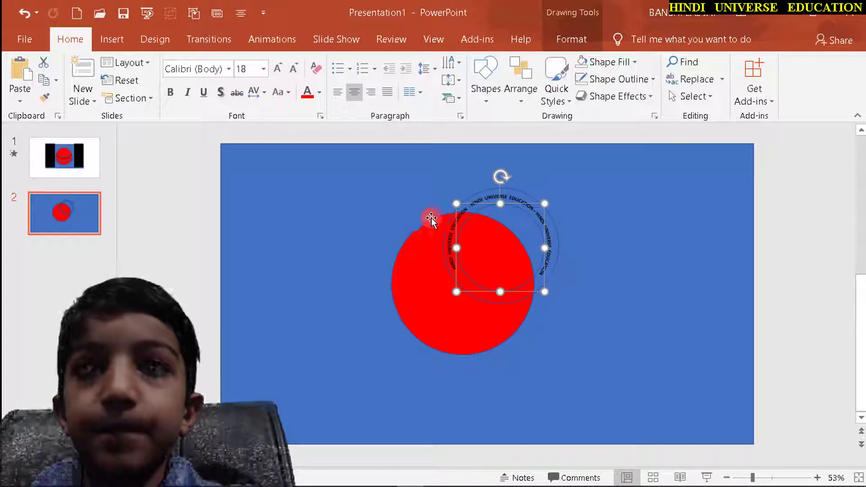
click(454, 258)
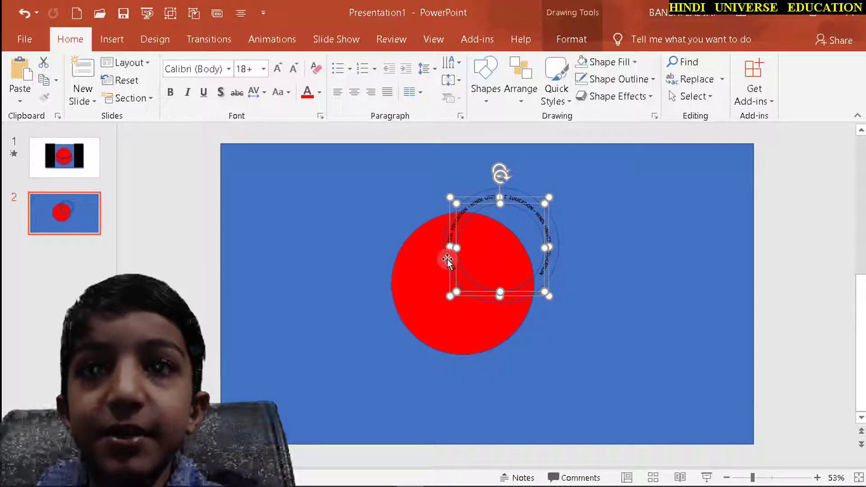
click(449, 264)
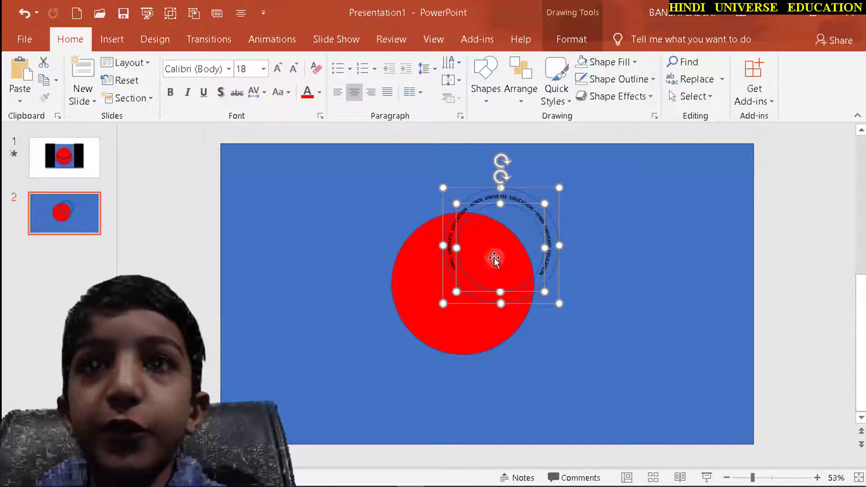
- Outline the inner circle in light blue with a 6 pt weight
click(571, 39)
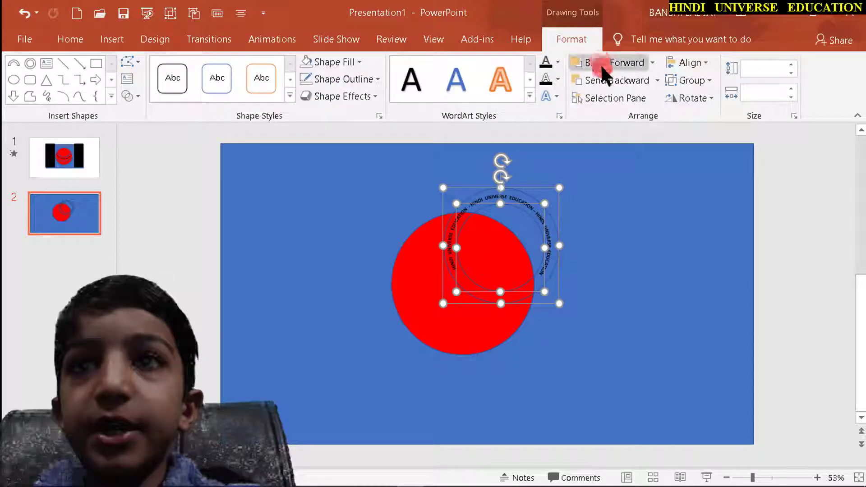
click(353, 62)
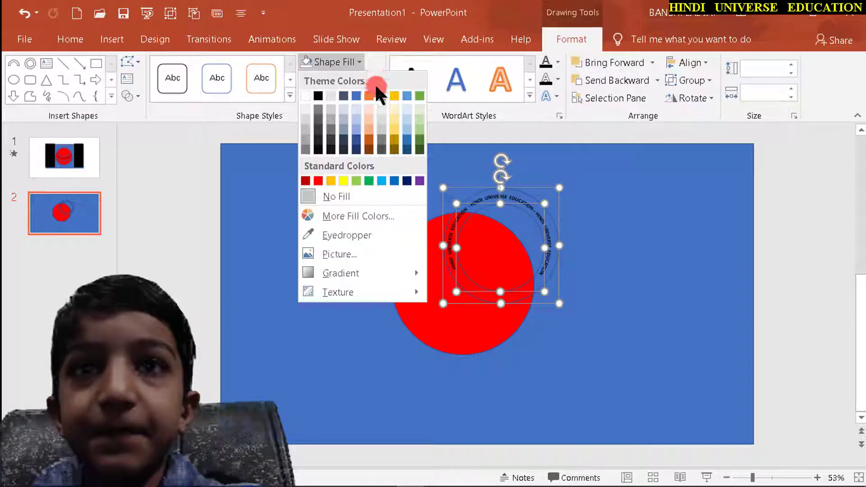
click(287, 113)
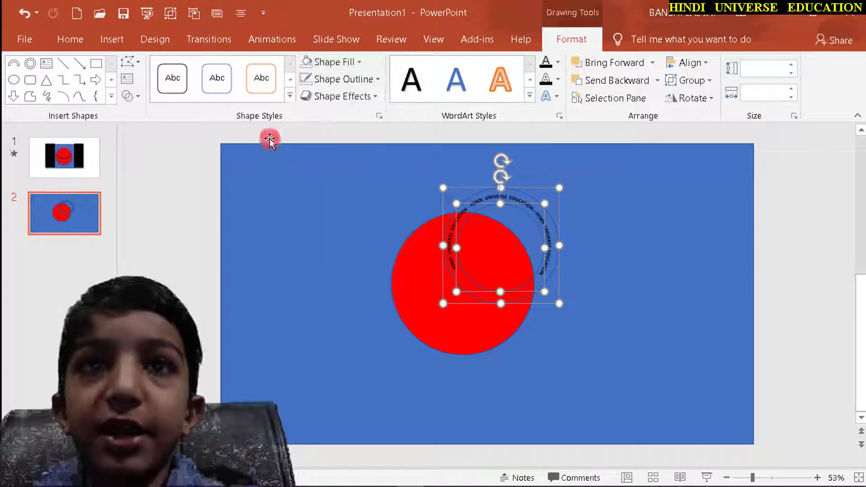
click(343, 78)
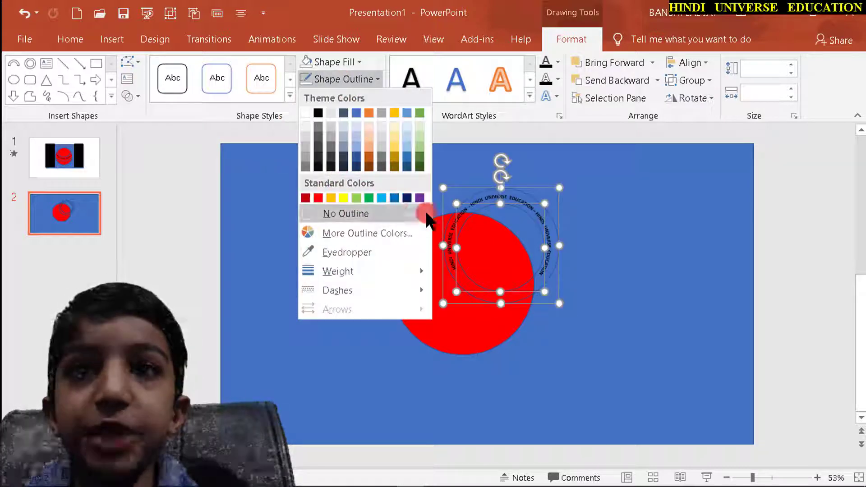
click(380, 198)
click(366, 81)
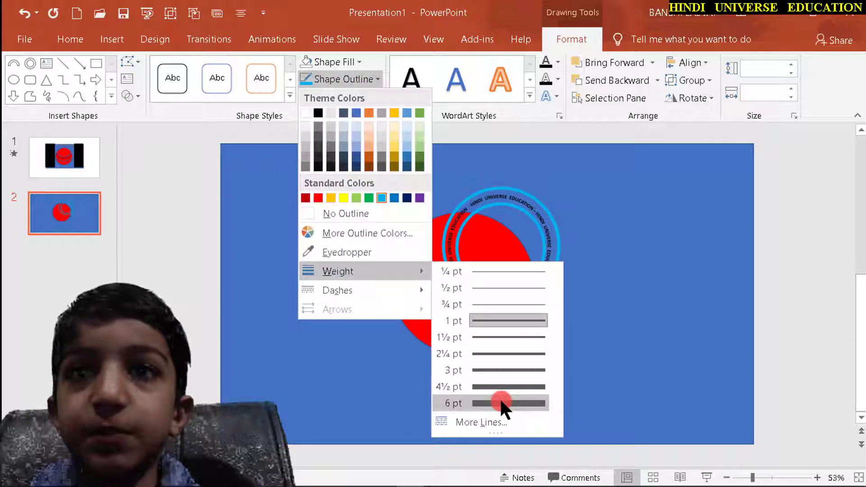
click(502, 403)
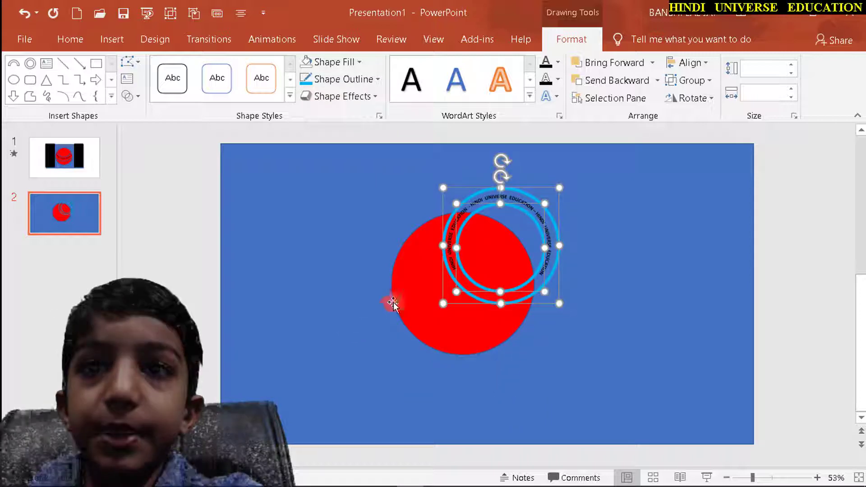
- Group the blue circles with the curved text ring and enlarge the group to 12.5 cm
shift+click(453, 261)
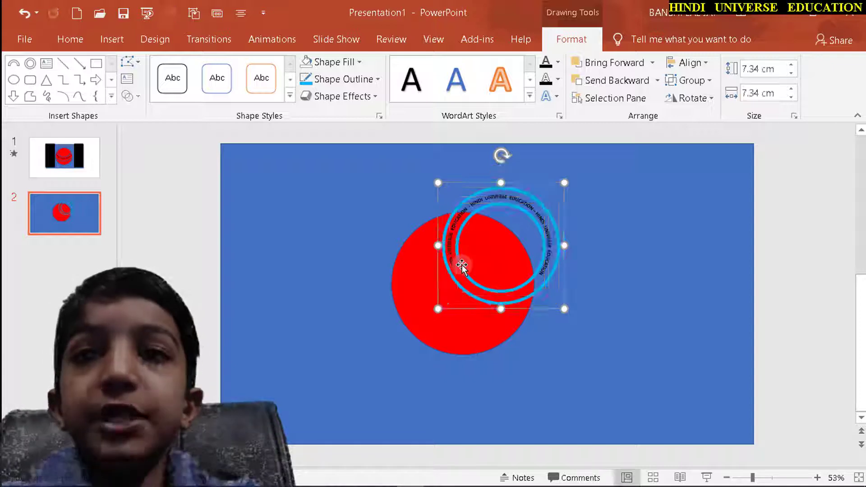
key(ctrl+g)
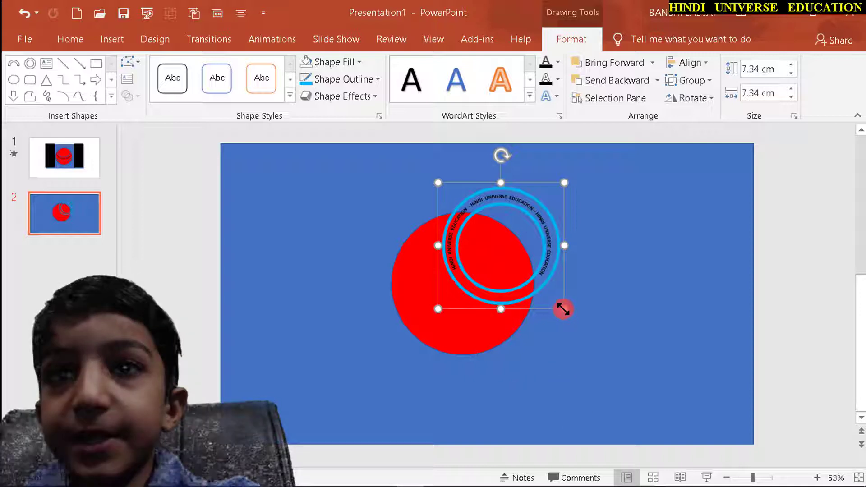
drag(564, 310, 614, 373)
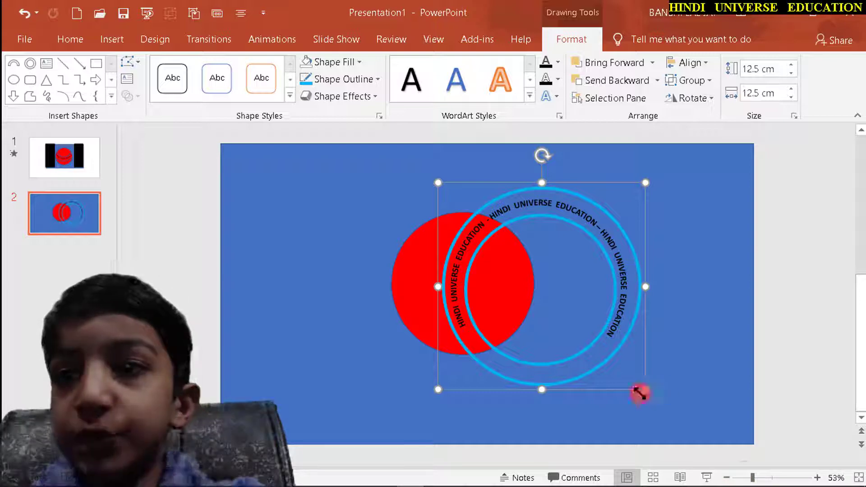
click(771, 479)
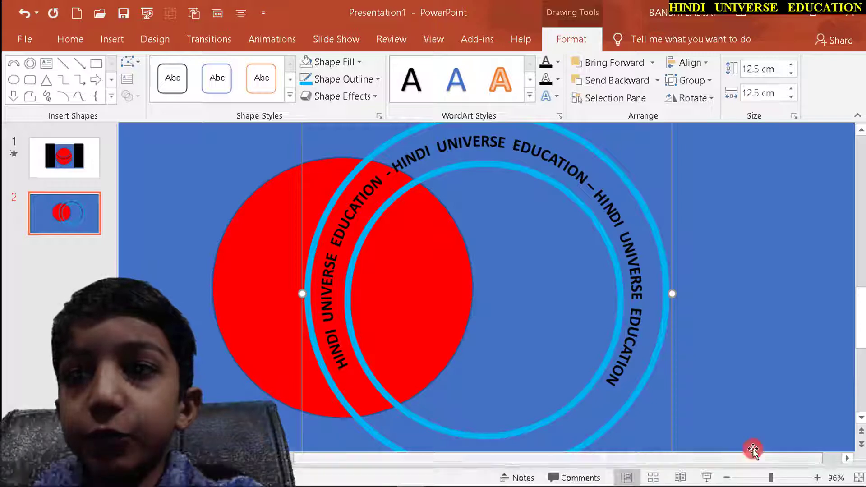
click(723, 478)
click(723, 478)
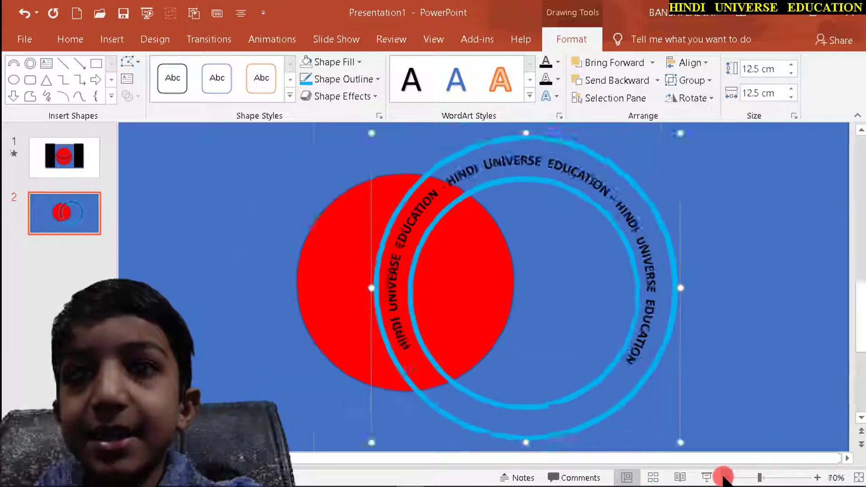
click(724, 479)
click(723, 478)
click(723, 479)
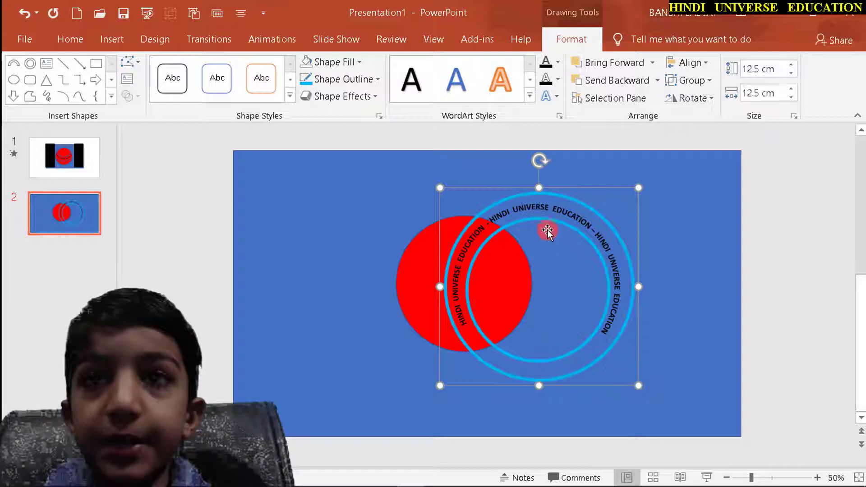
- Cut the ring group and paste it back onto the slide as a single picture
mouse_move(574, 369)
mouse_down()
mouse_move(546, 348)
mouse_move(565, 379)
mouse_up()
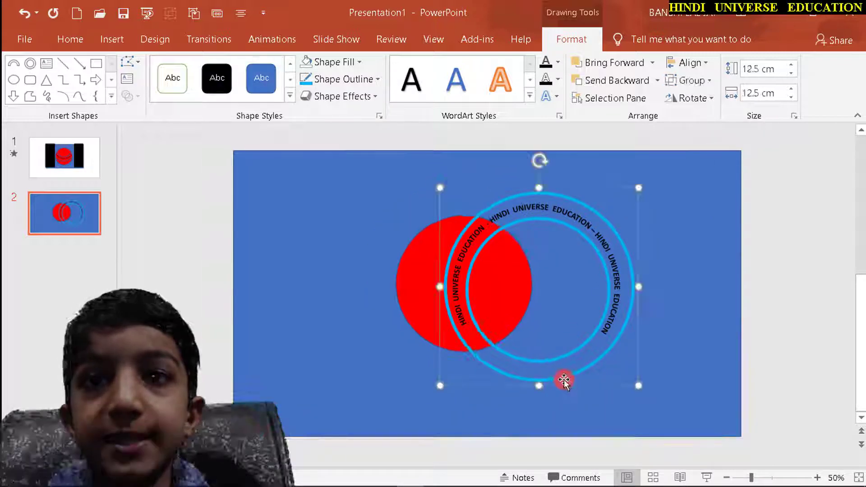
right_click(564, 380)
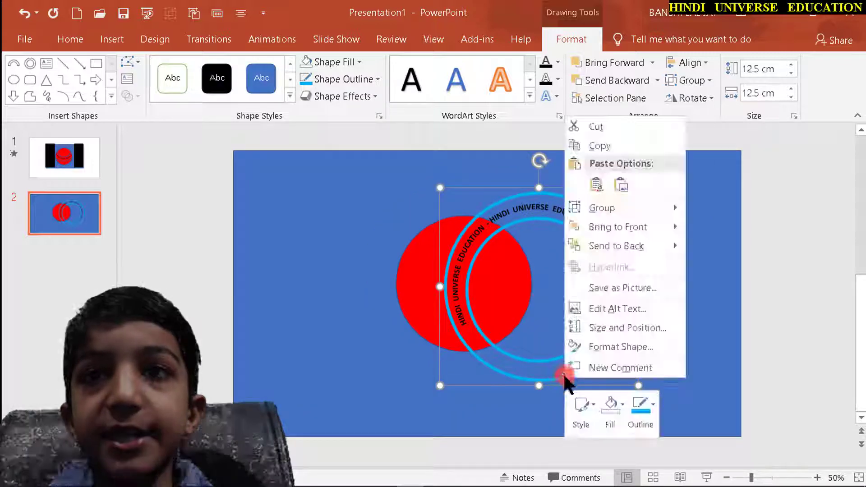
click(619, 126)
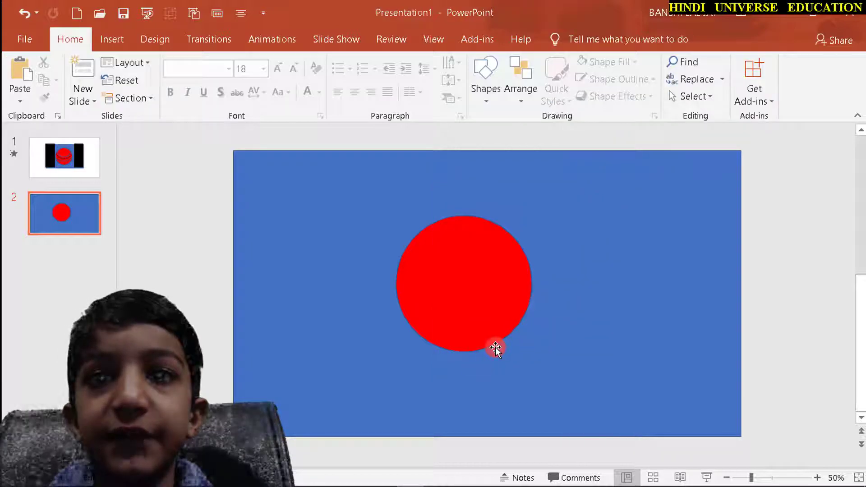
right_click(496, 349)
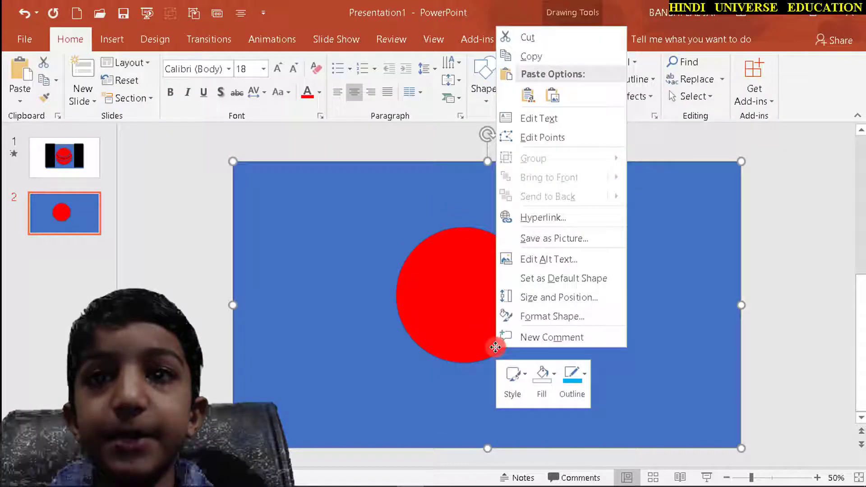
click(550, 95)
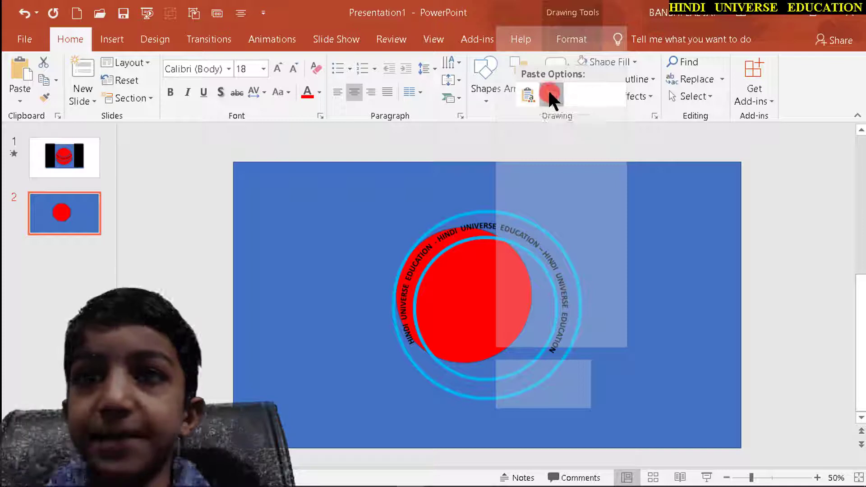
click(538, 368)
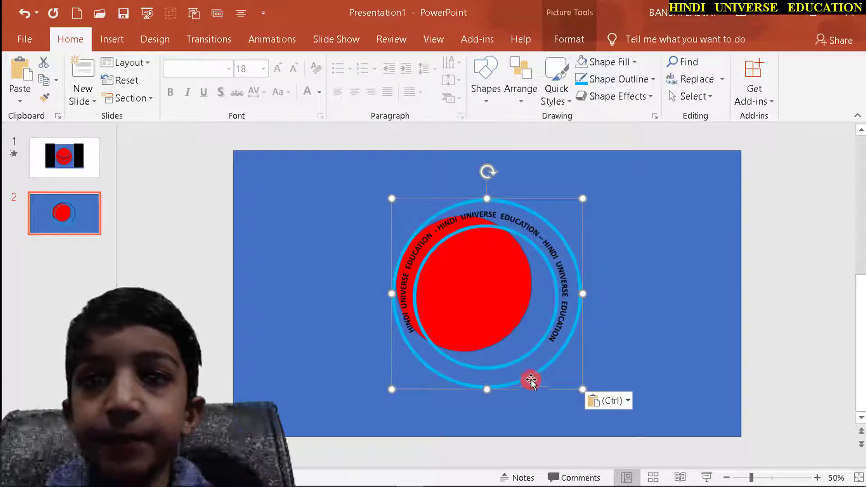
- Move the ring picture up and left, send it to back, and tilt it slightly
double_click(560, 339)
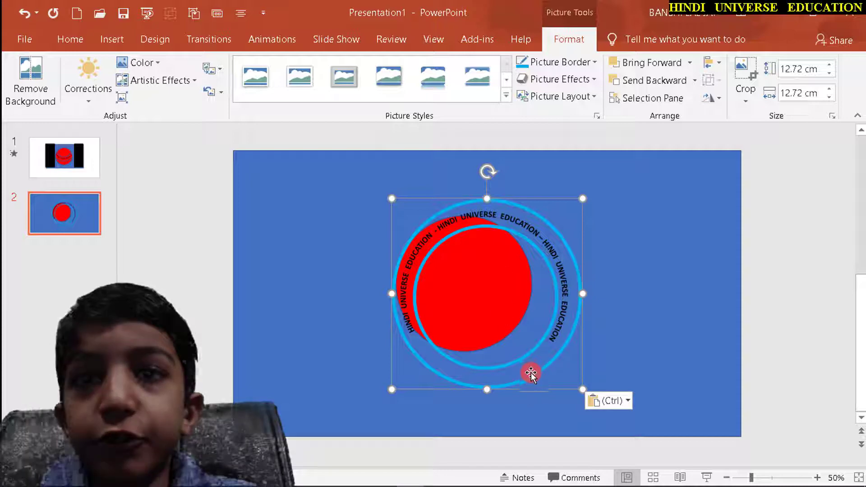
drag(518, 387, 493, 313)
right_click(493, 313)
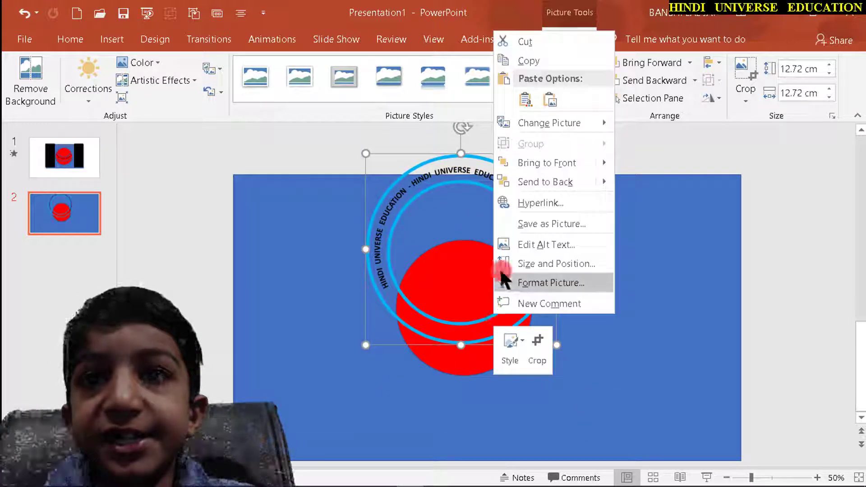
click(542, 182)
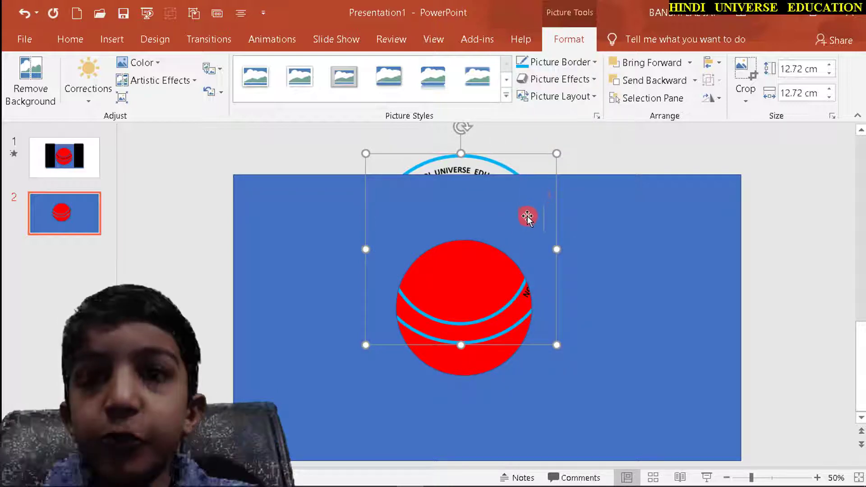
drag(464, 128, 454, 129)
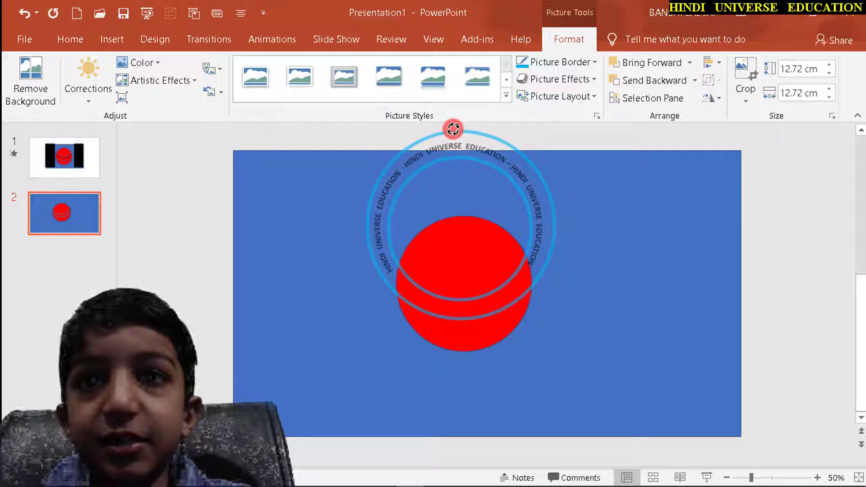
drag(455, 129, 456, 125)
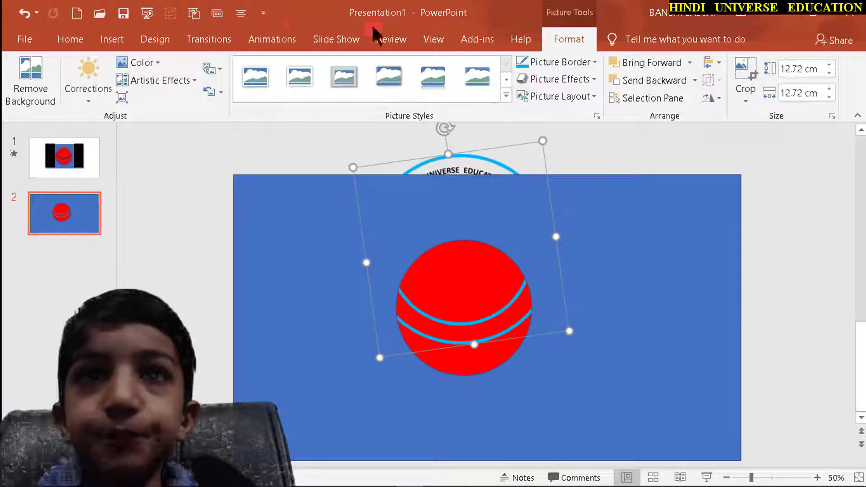
- Apply a clockwise Spin animation to the ring picture with a 15.00 second duration
click(283, 37)
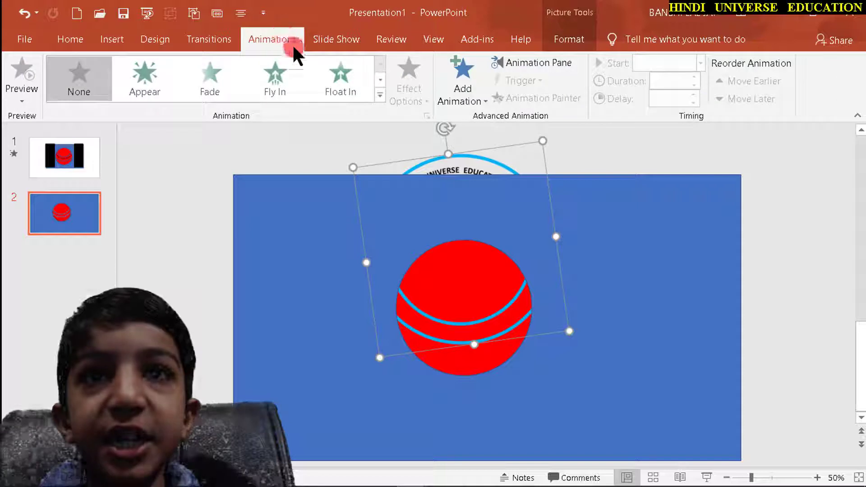
click(381, 96)
click(285, 300)
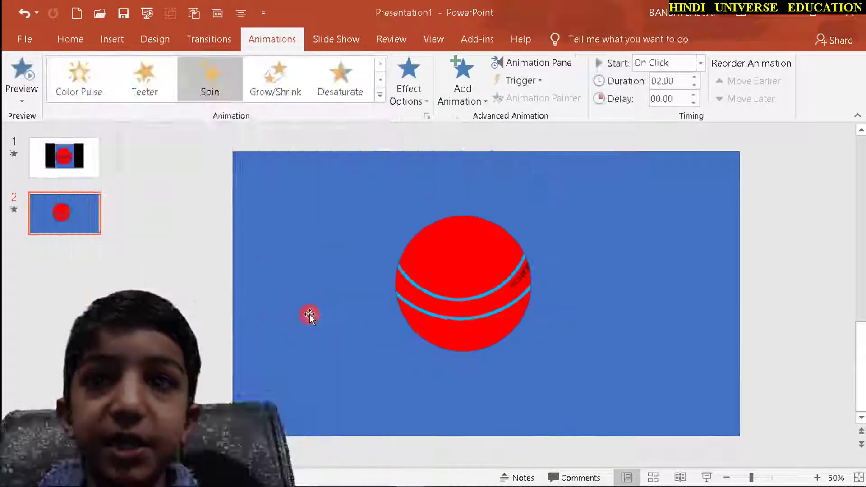
click(409, 86)
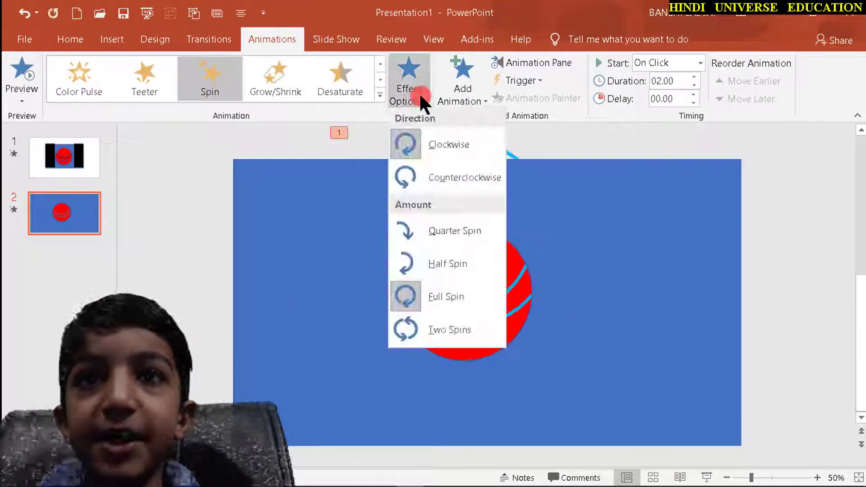
click(426, 144)
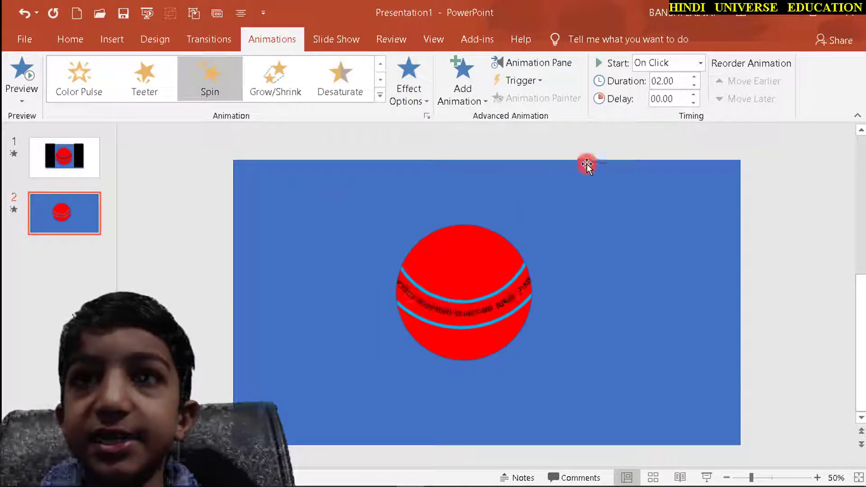
double_click(685, 81)
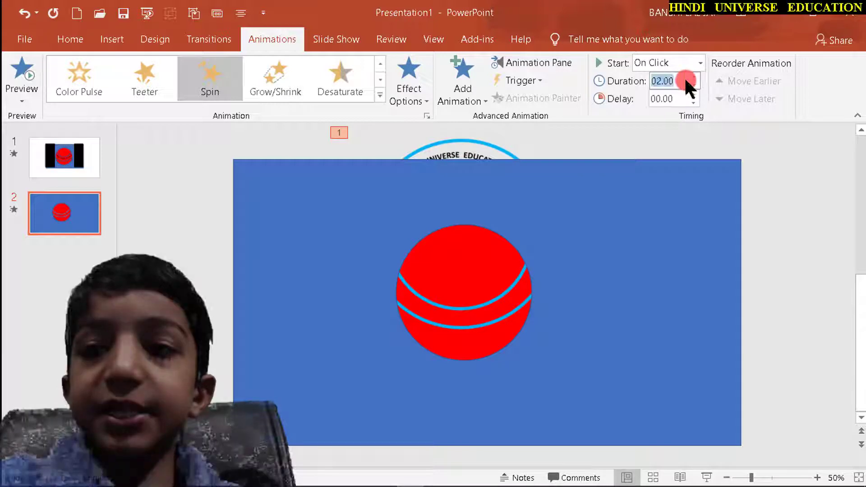
key(BackSpace)
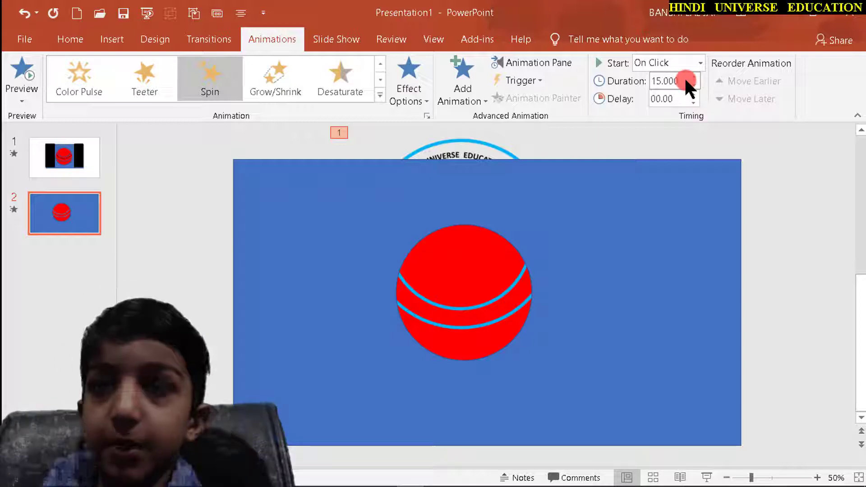
key(BackSpace)
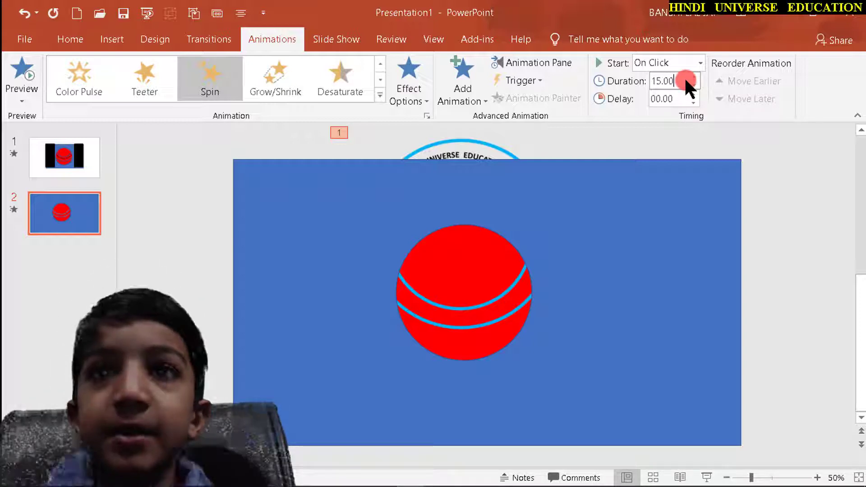
- Set Picture 14's Spin timing to repeat Until End of Slide and preview it
click(559, 67)
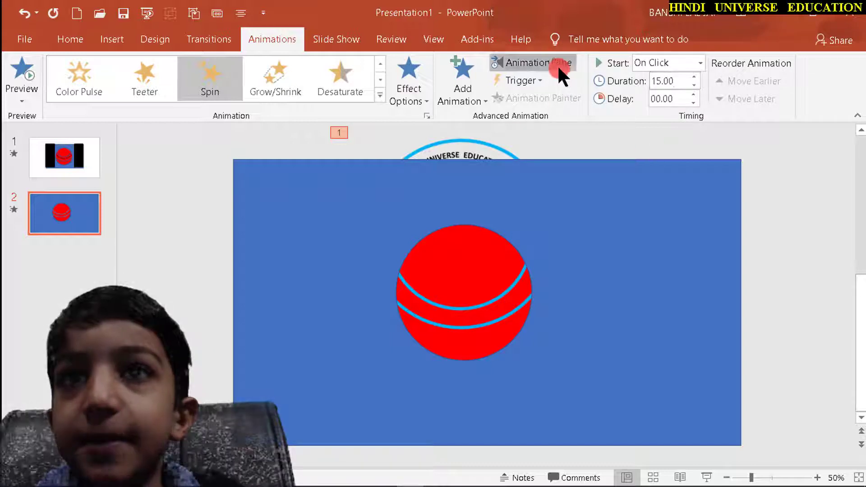
click(851, 193)
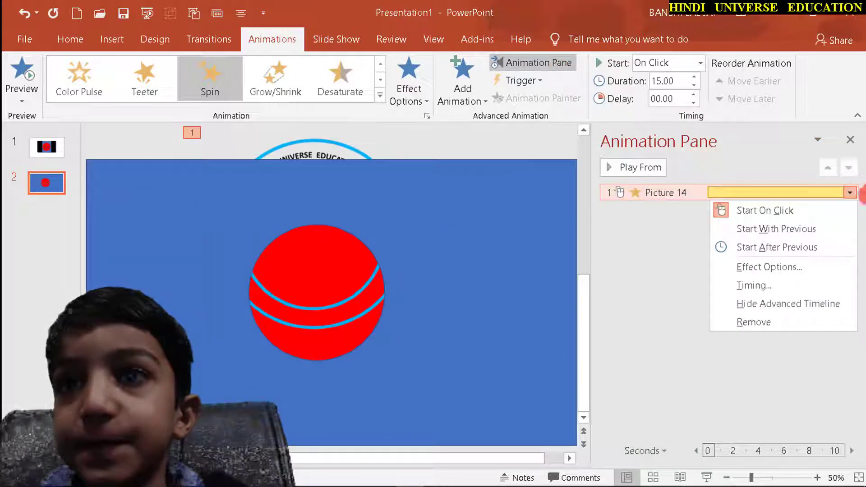
click(754, 265)
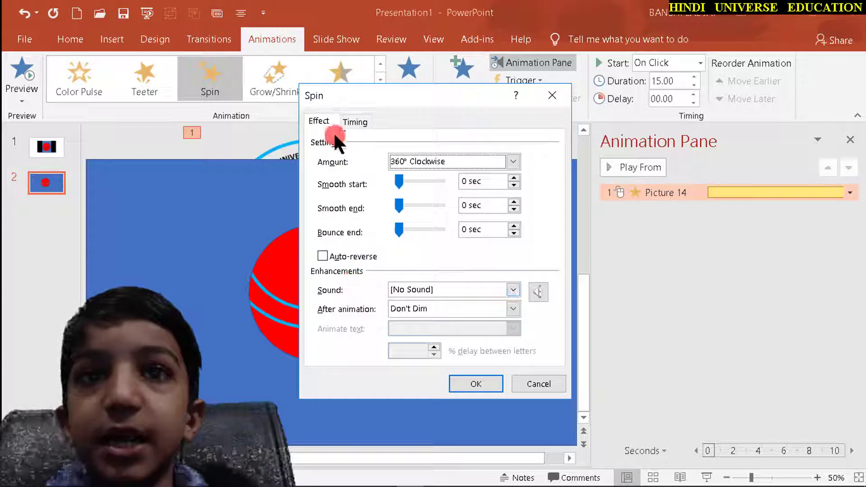
click(352, 120)
click(473, 200)
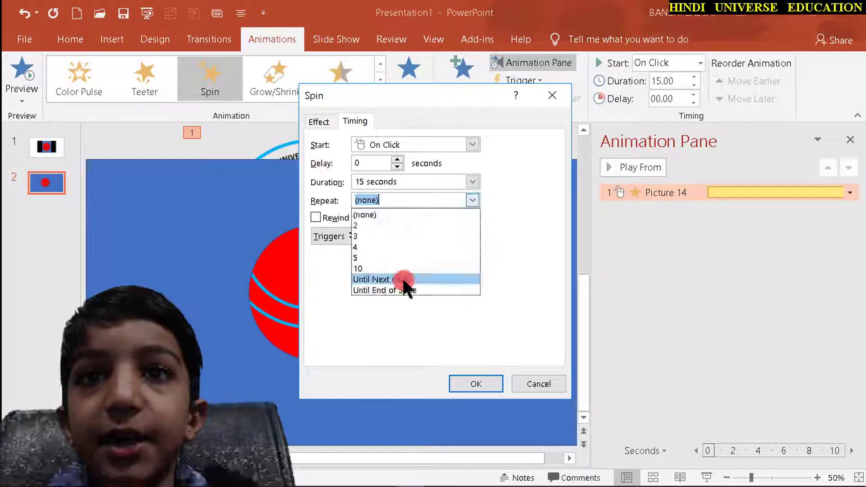
click(405, 290)
click(483, 368)
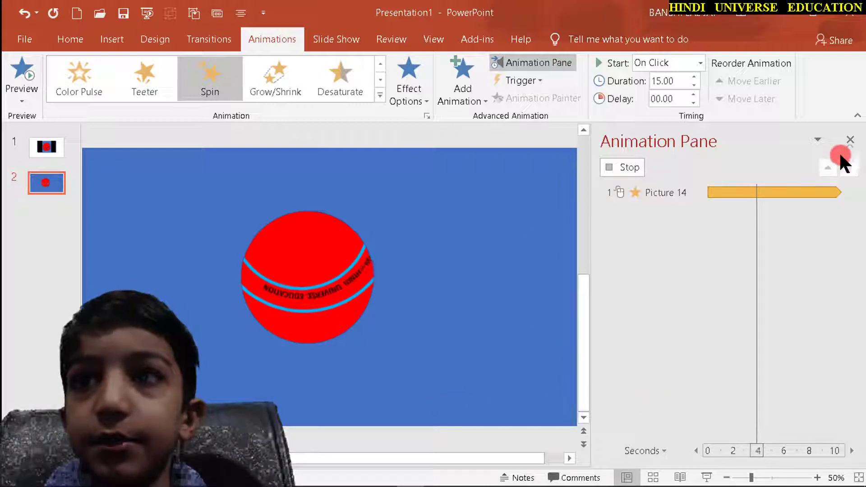
- Close the Animation Pane and check slide 1 before returning to slide 2
click(852, 140)
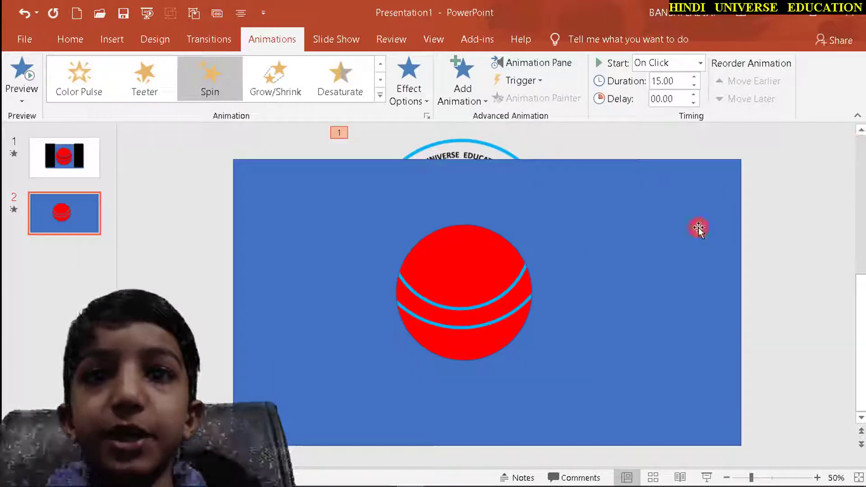
click(88, 171)
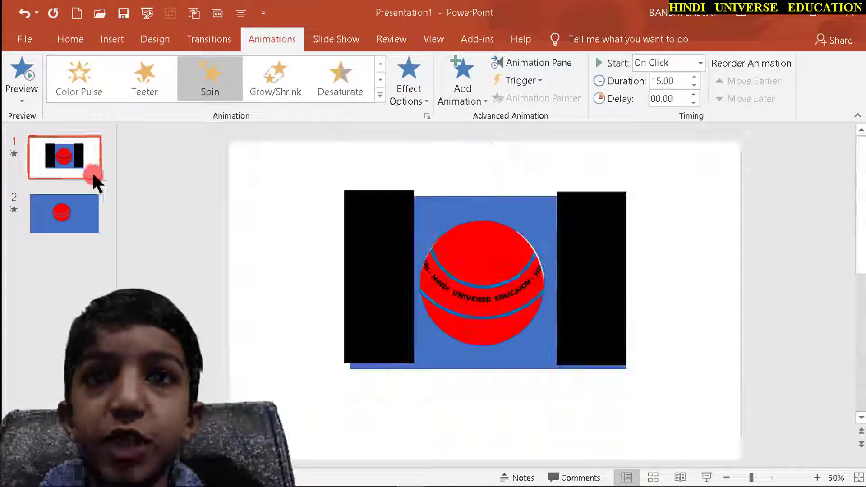
click(70, 221)
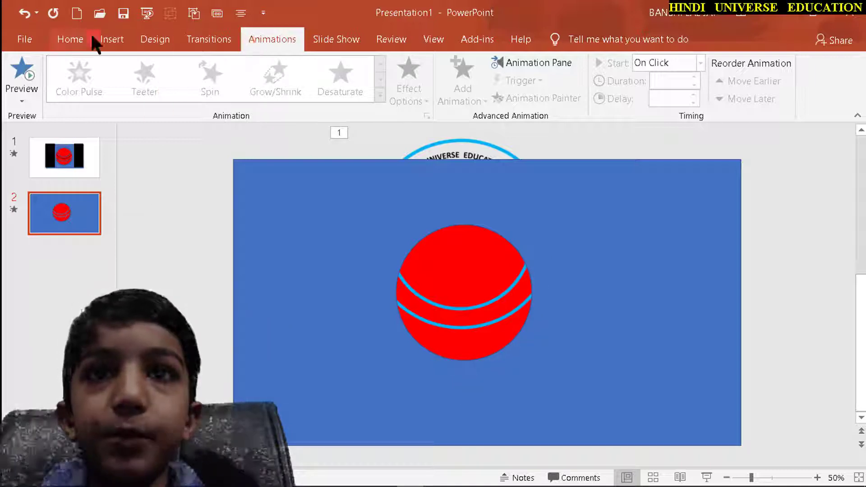
- Draw a large rectangle over the ball area and move it aside
click(70, 40)
click(483, 92)
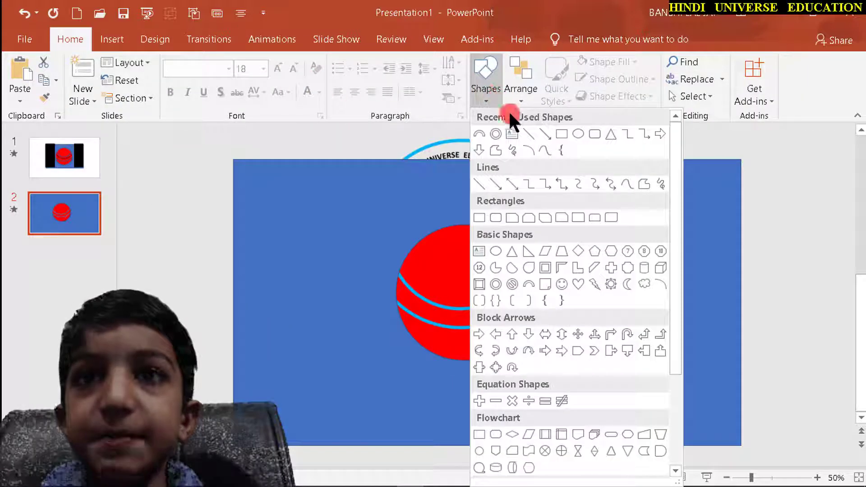
click(560, 135)
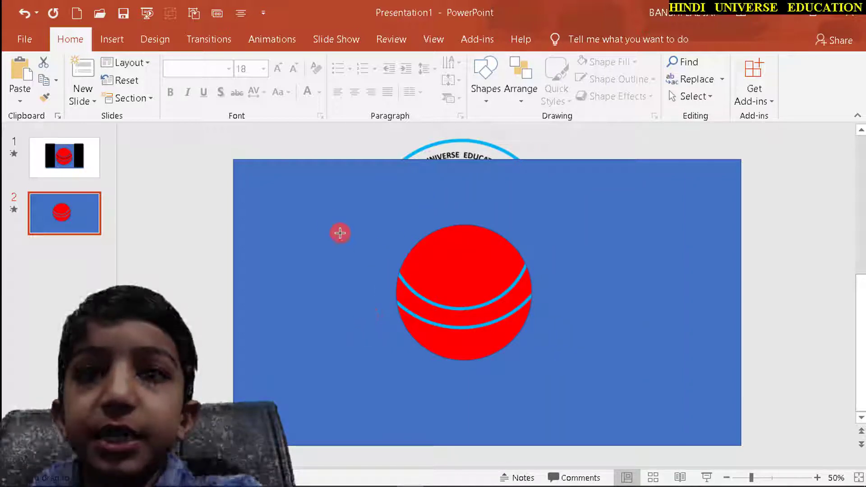
mouse_move(329, 209)
mouse_down()
mouse_move(575, 310)
mouse_move(653, 303)
mouse_up()
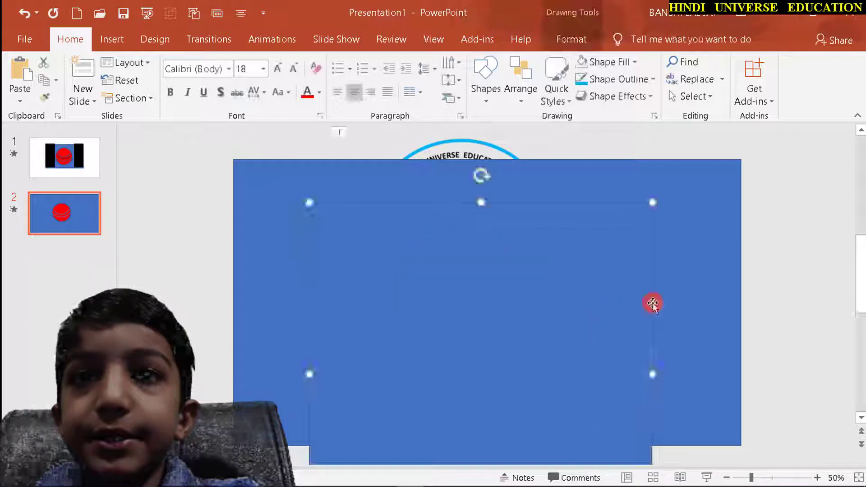
drag(487, 428, 483, 345)
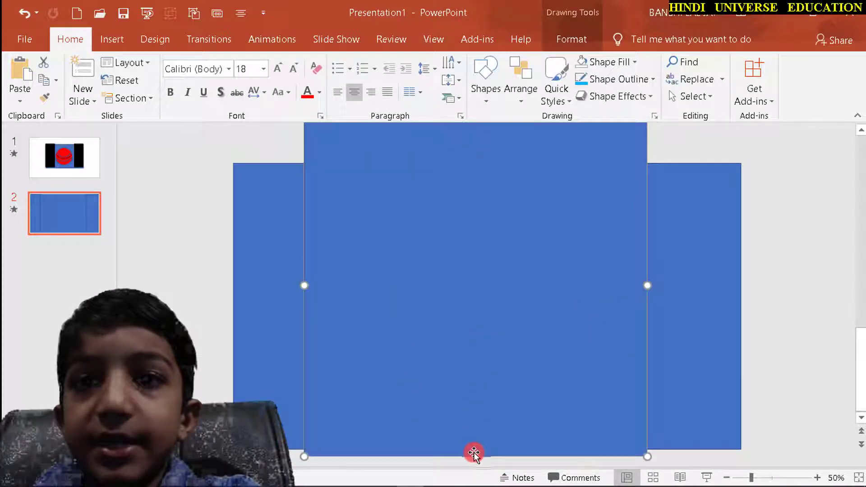
drag(477, 448, 478, 341)
drag(534, 295, 529, 344)
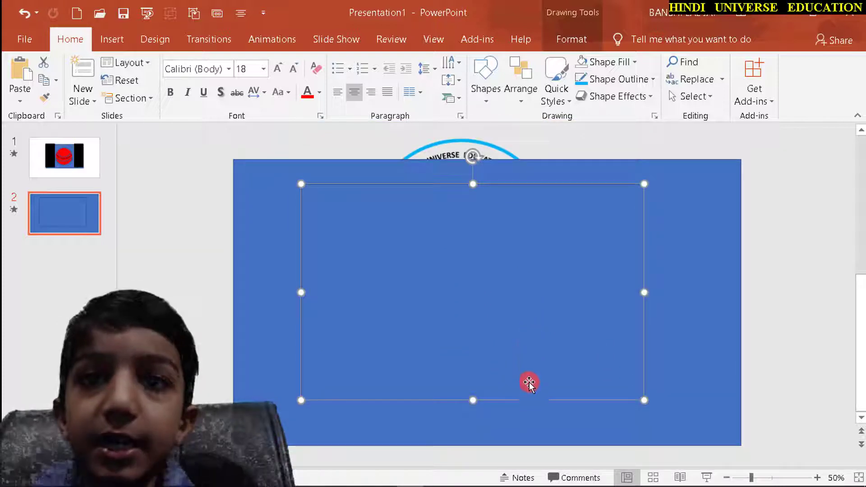
mouse_move(533, 383)
mouse_down()
mouse_move(812, 365)
mouse_move(793, 323)
mouse_move(780, 322)
mouse_move(793, 333)
mouse_move(774, 349)
mouse_up()
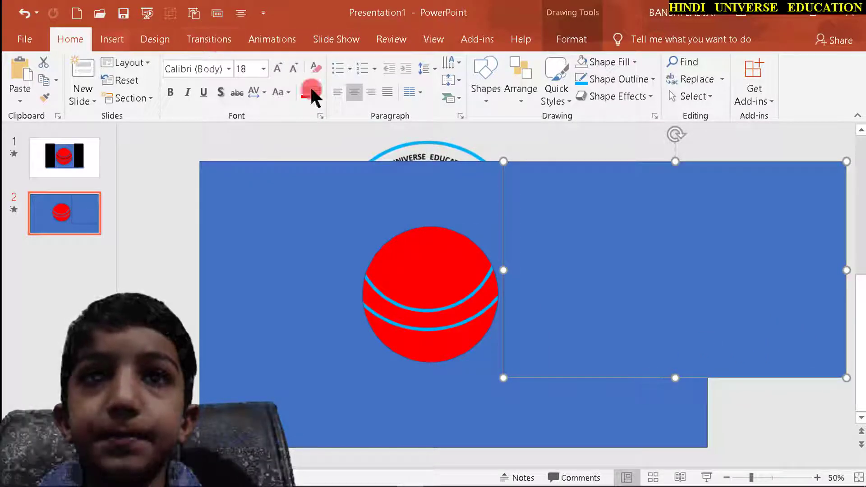
- Draw a blue circle and resize it to fit exactly over the red ball
click(476, 97)
click(579, 134)
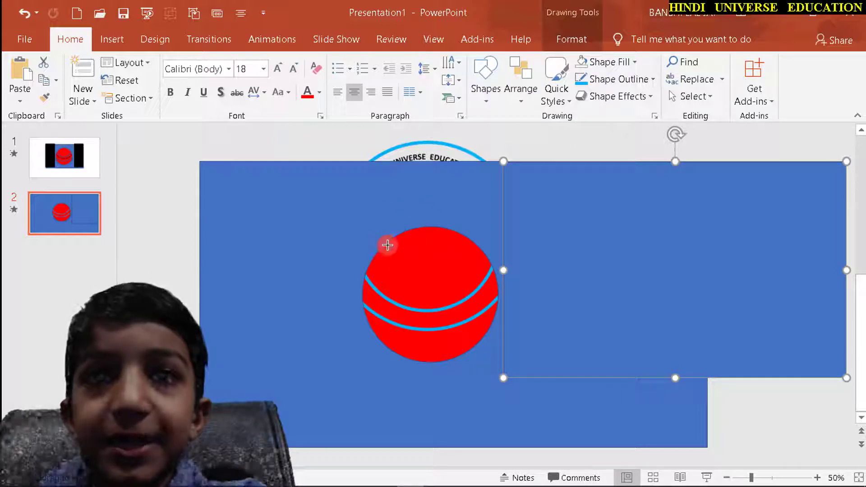
mouse_move(387, 242)
mouse_down()
mouse_move(528, 392)
mouse_move(544, 391)
mouse_up()
click(462, 341)
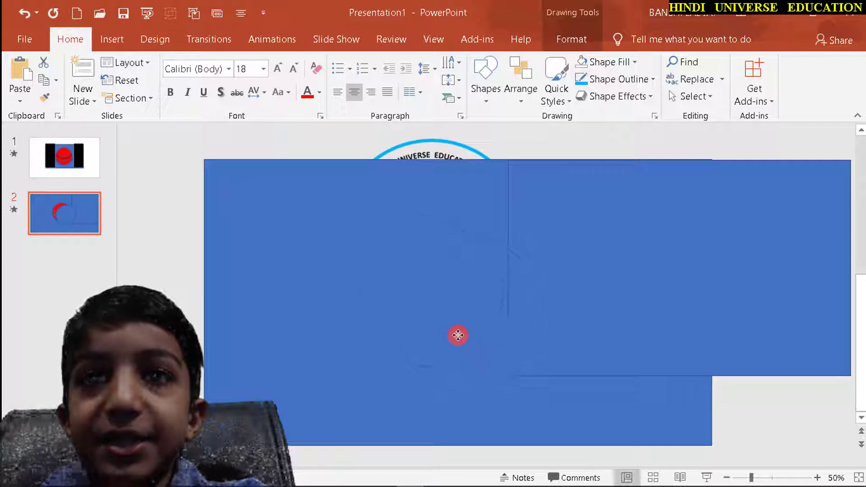
click(459, 332)
drag(507, 364, 506, 363)
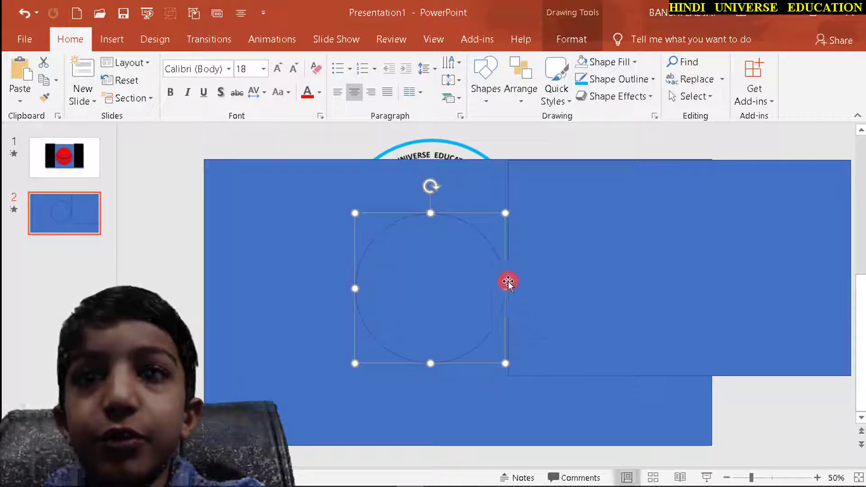
drag(354, 215, 365, 224)
drag(505, 364, 501, 358)
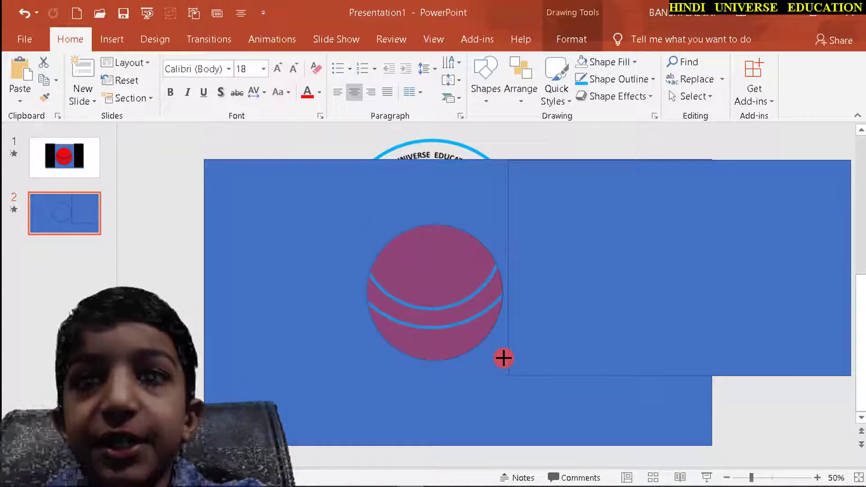
drag(504, 358, 503, 361)
- Bring the circle to front and move the rectangle back over the ball
right_click(435, 331)
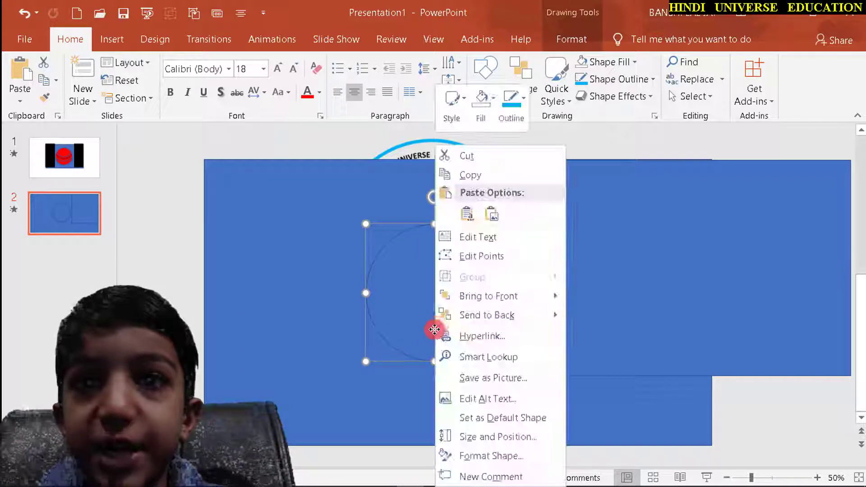
click(498, 305)
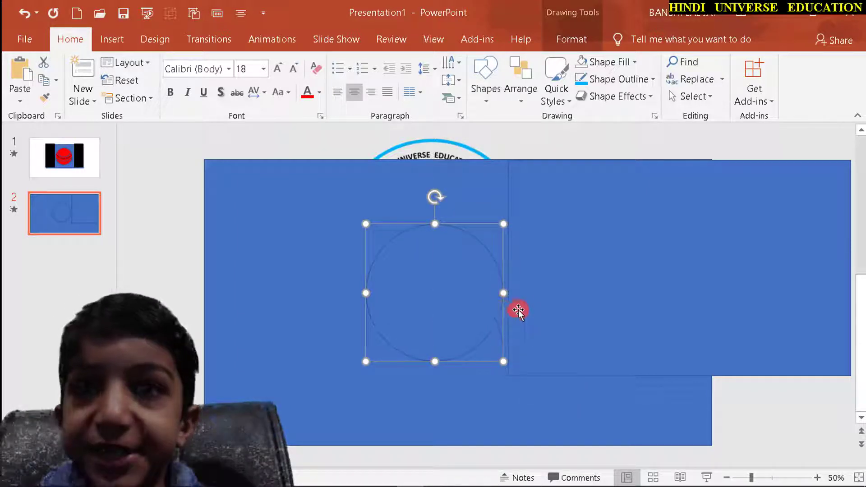
mouse_move(638, 323)
mouse_down()
mouse_move(502, 332)
mouse_move(459, 347)
mouse_up()
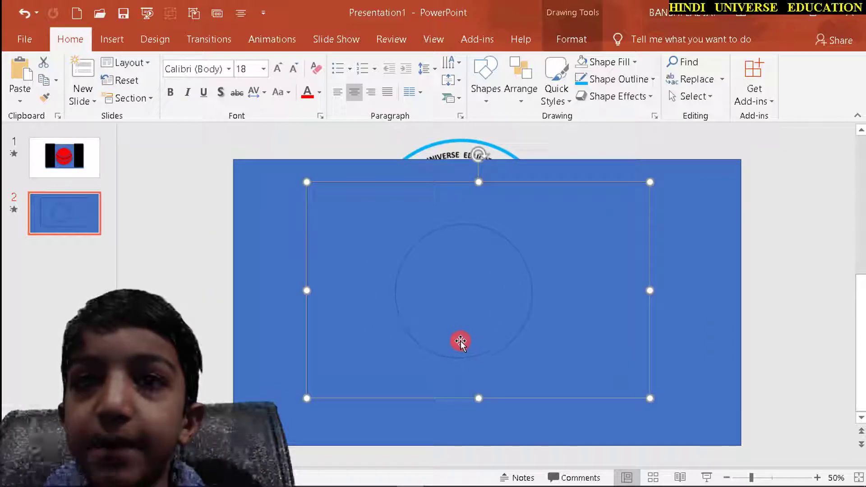
click(505, 323)
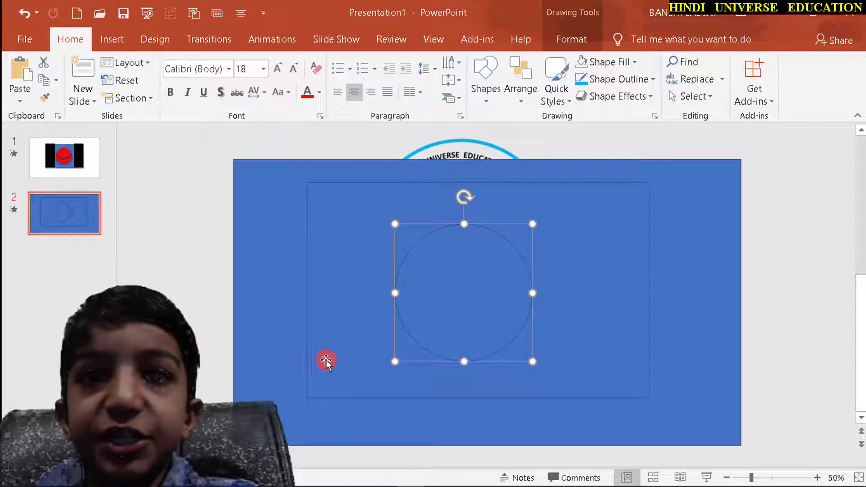
click(326, 359)
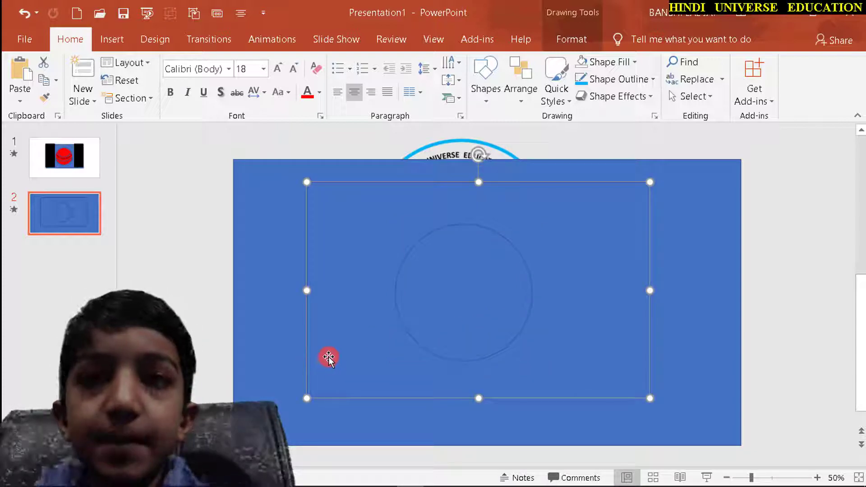
- Give the rectangle a black fill with no outline, then select it with the circle
right_click(329, 354)
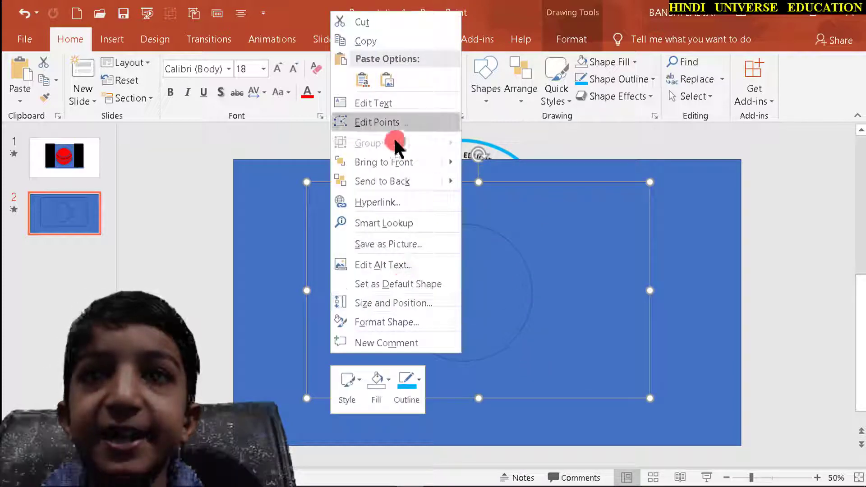
click(406, 381)
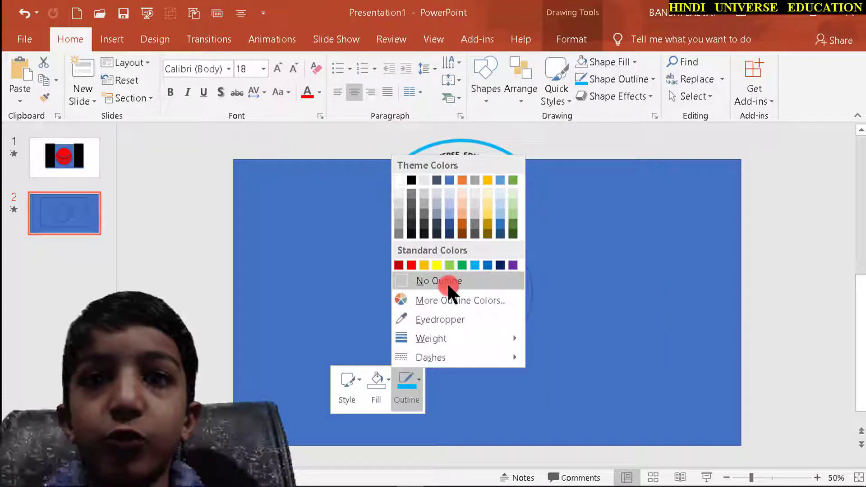
click(440, 282)
click(382, 393)
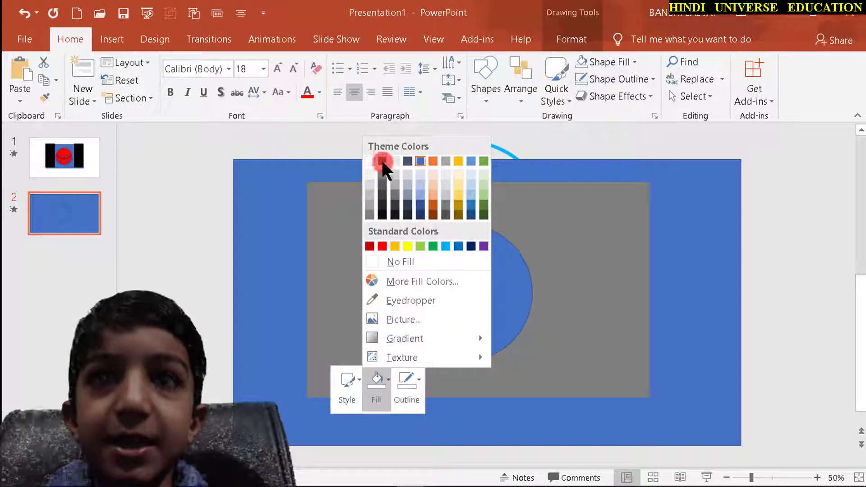
click(380, 159)
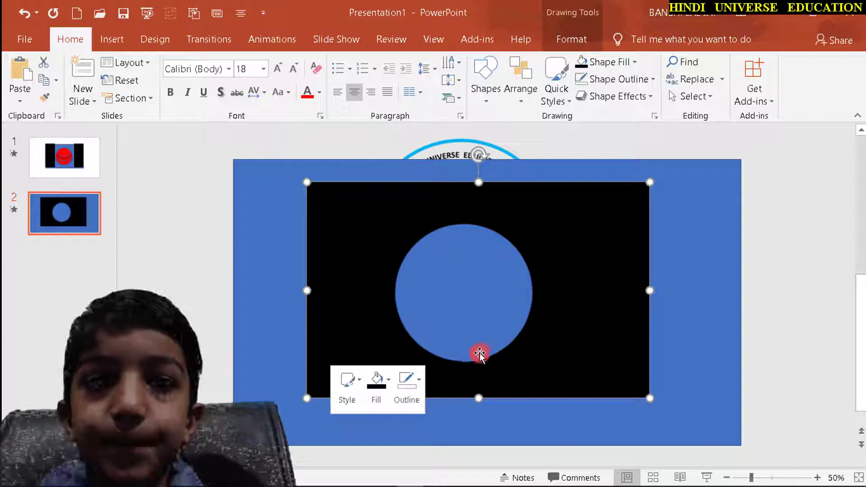
click(484, 324)
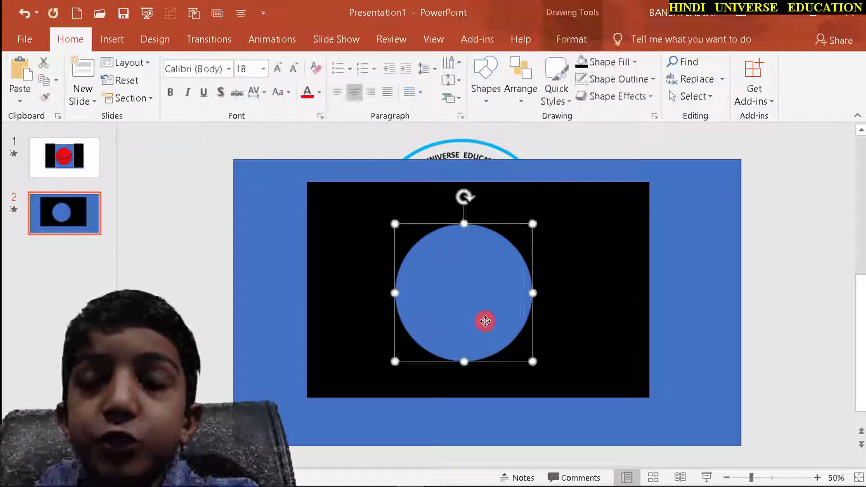
shift+click(352, 352)
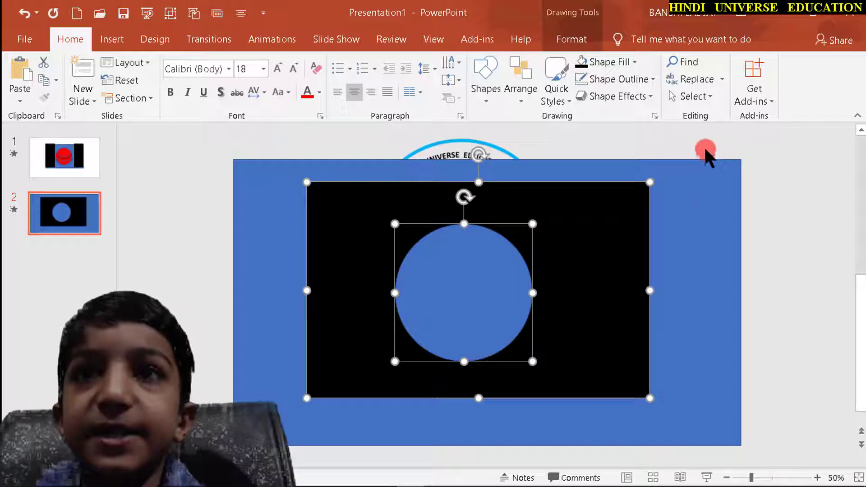
- Merge the rectangle and circle with Combine to cut a round hole
click(584, 38)
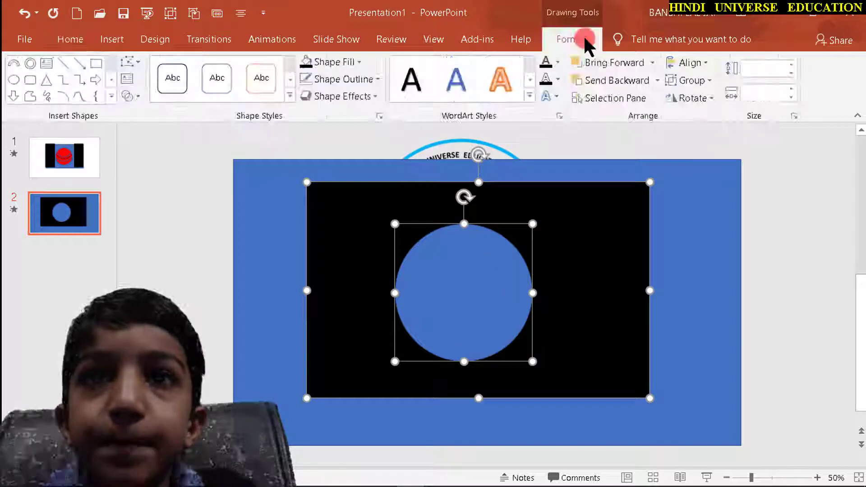
click(135, 91)
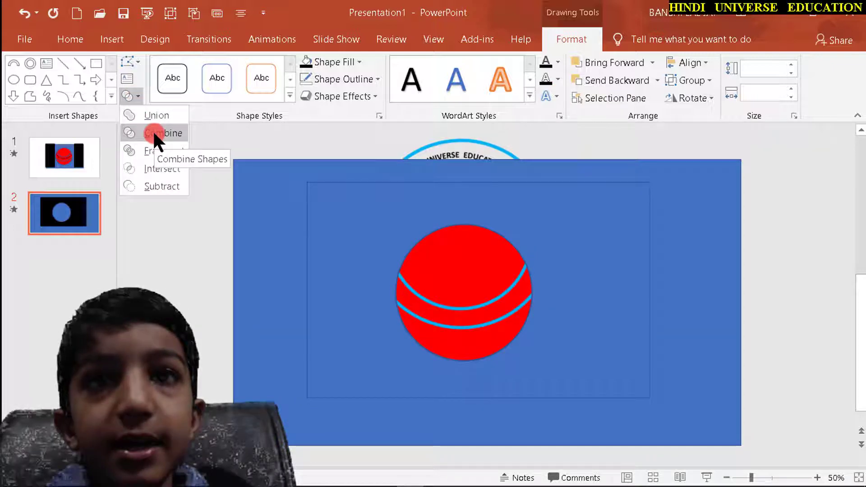
click(154, 134)
- Fill the combined panel black and remove its outline
right_click(332, 225)
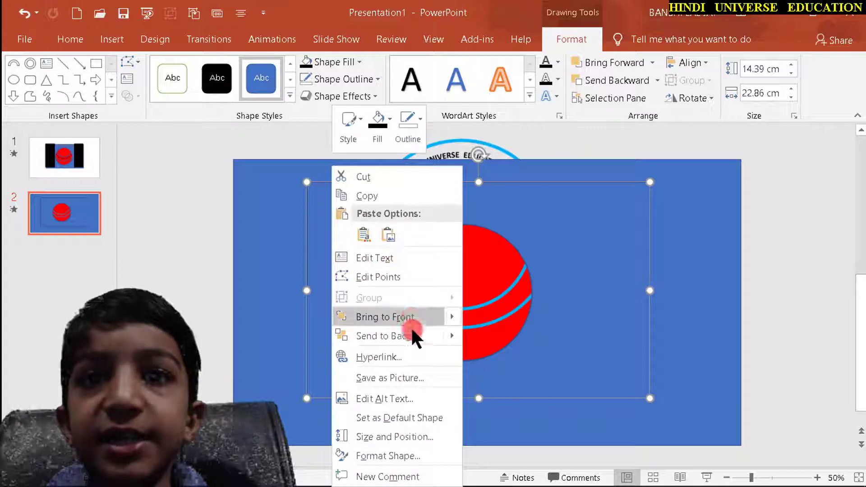
click(384, 136)
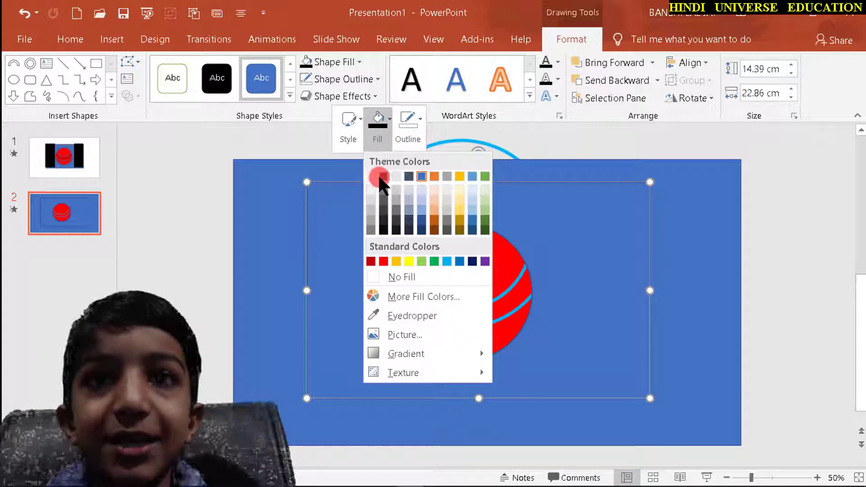
click(383, 176)
click(406, 135)
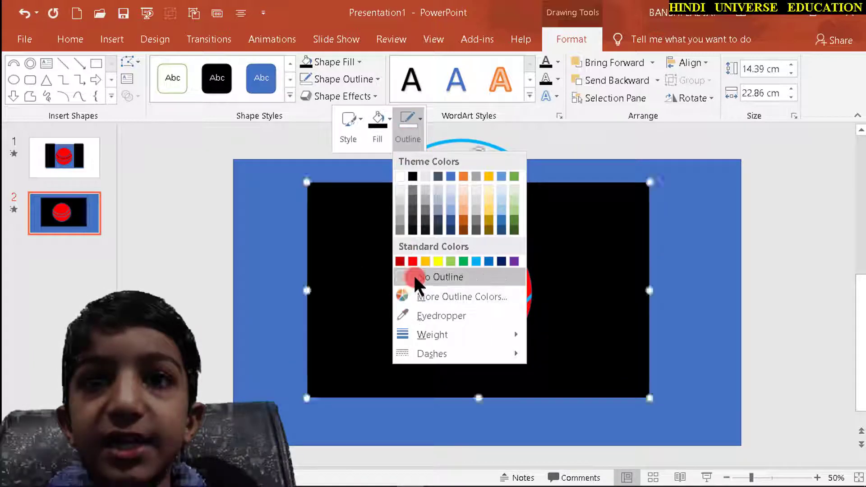
click(413, 276)
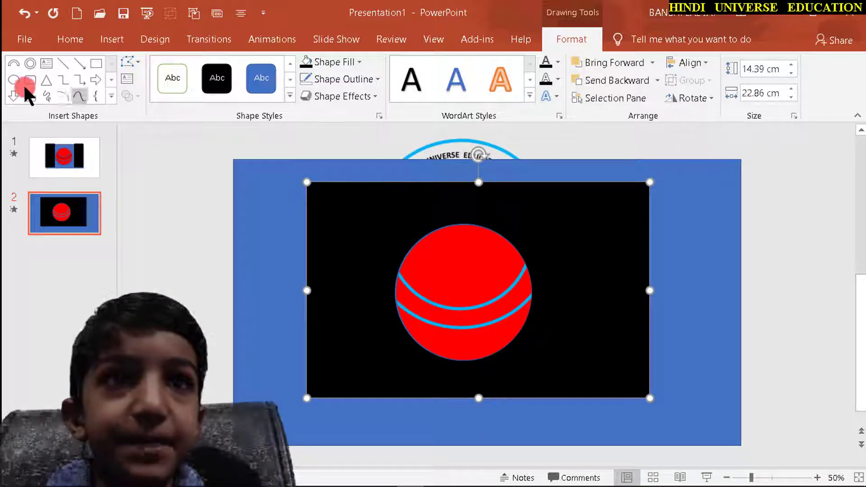
- Draw a tall rectangle on the panel's left edge, duplicate it to the right edge, select both
click(93, 63)
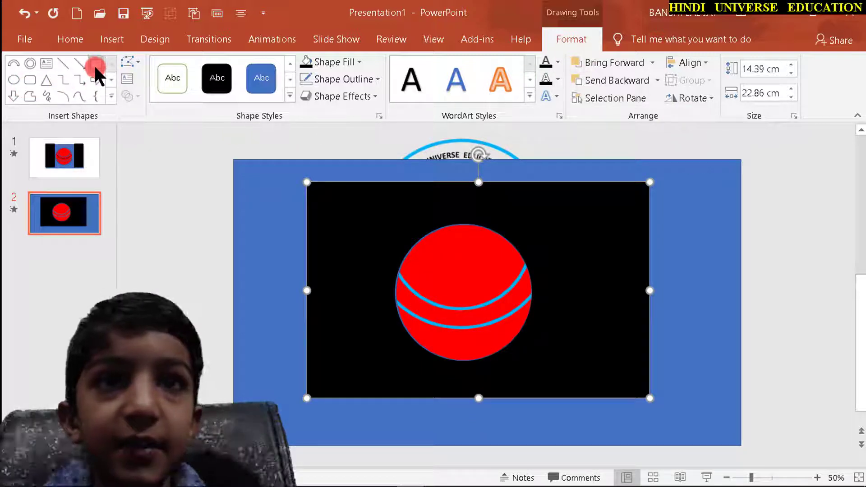
mouse_move(309, 181)
mouse_down()
mouse_move(394, 409)
mouse_move(391, 397)
mouse_up()
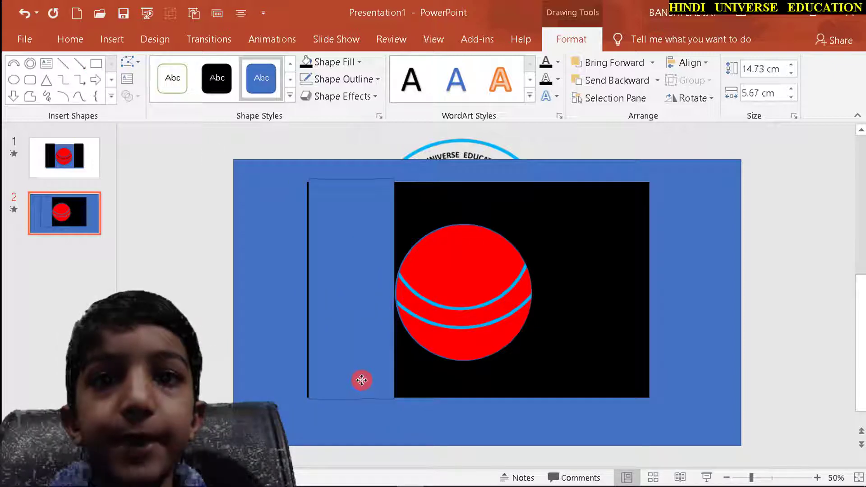
click(360, 378)
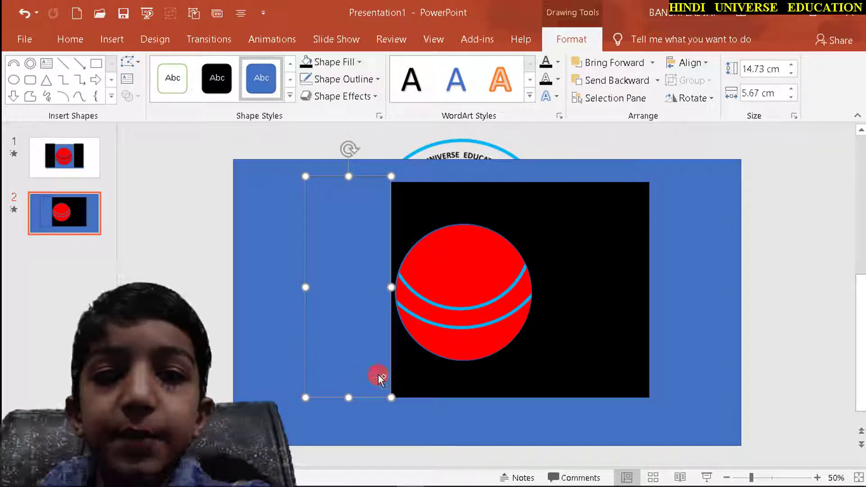
key(ctrl+d)
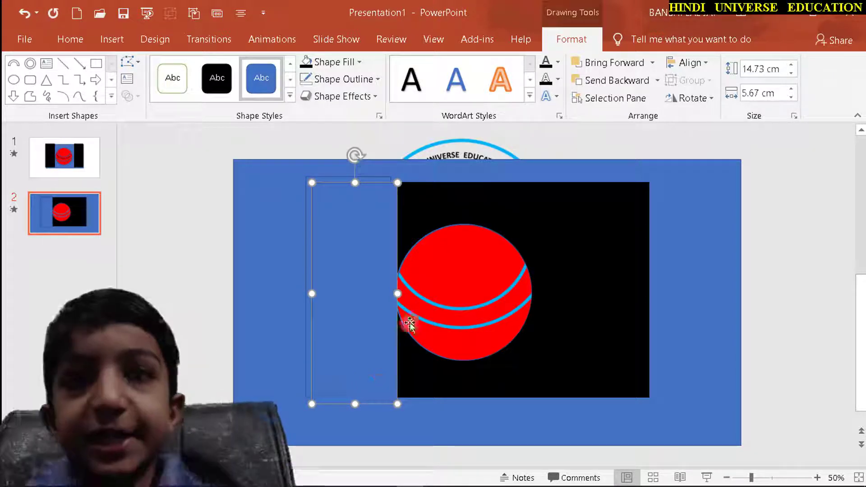
drag(390, 325, 601, 344)
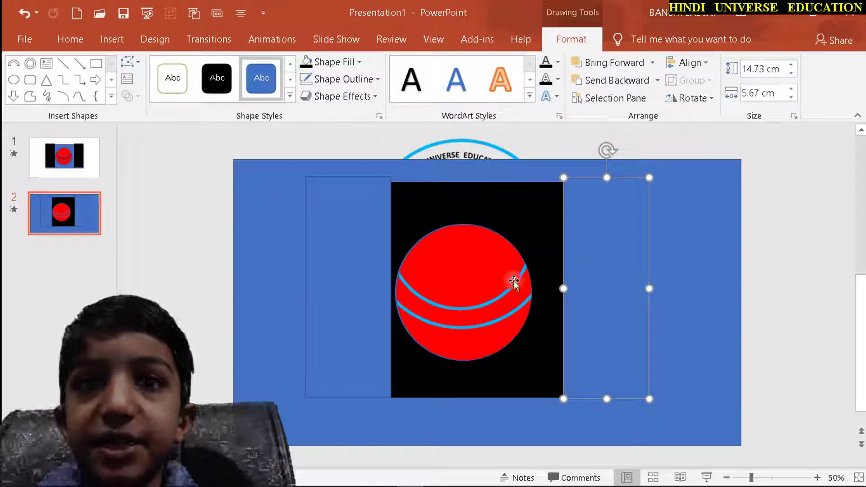
shift+click(340, 281)
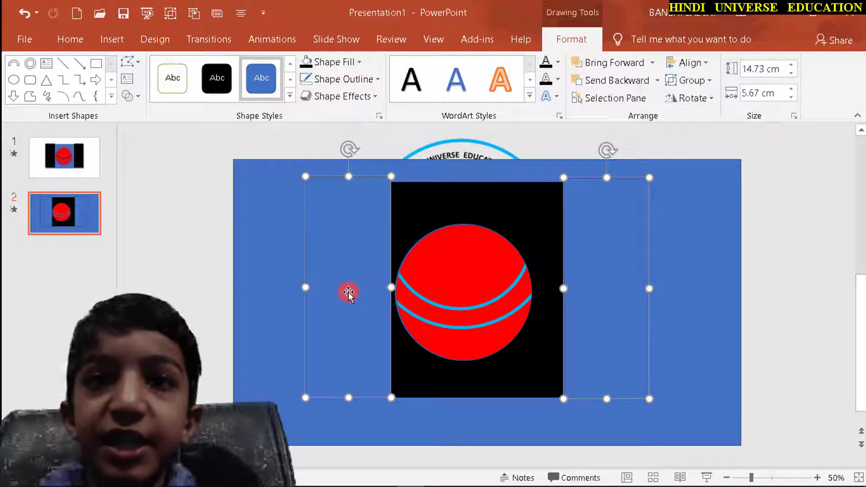
- Fill both side rectangles black with No Outline, undoing one accidental change afterwards
right_click(349, 293)
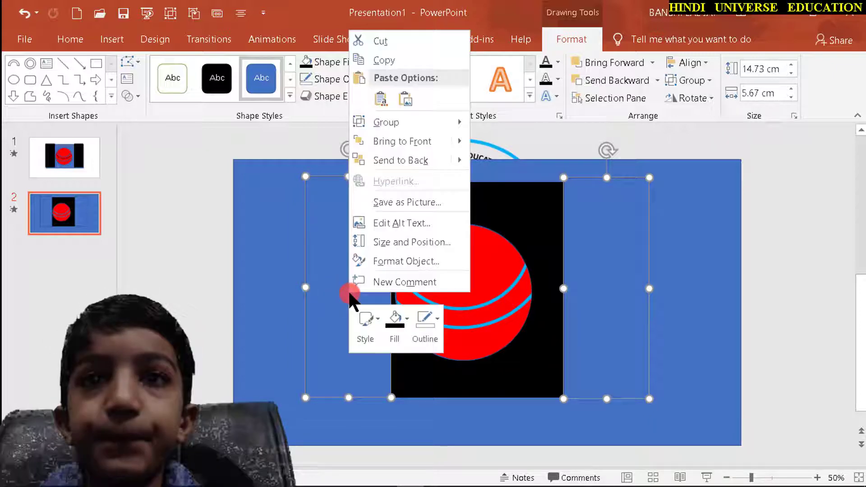
click(393, 325)
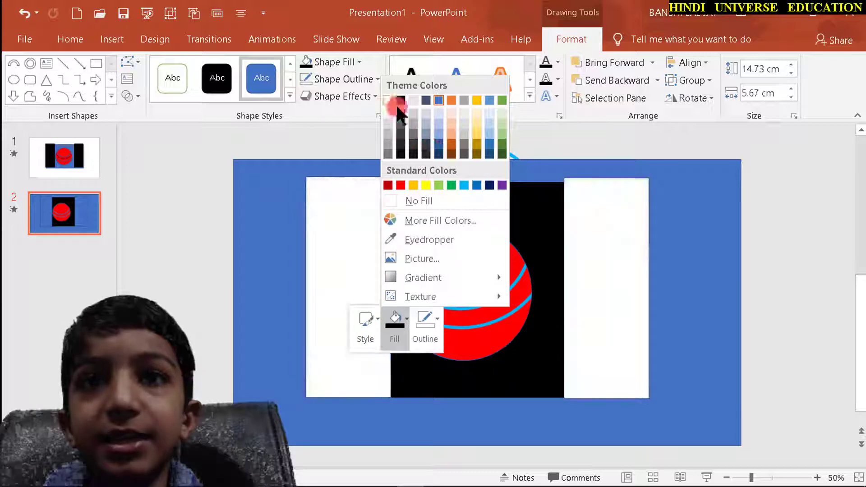
click(401, 99)
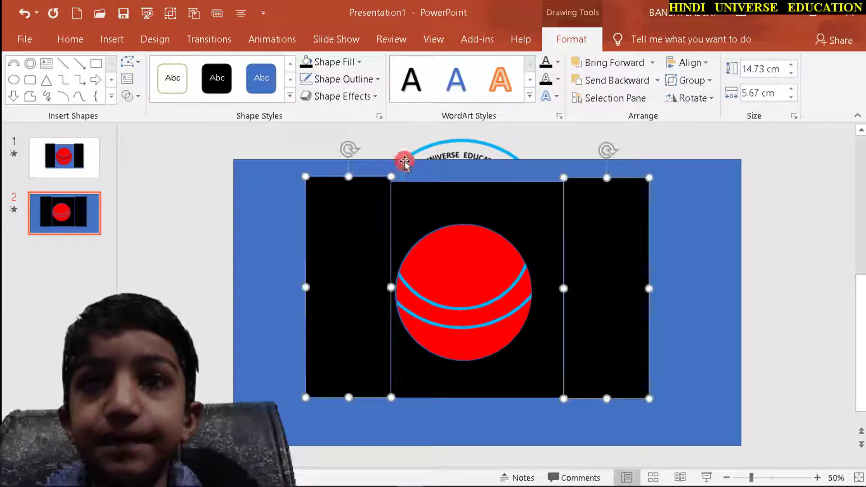
right_click(379, 361)
click(451, 384)
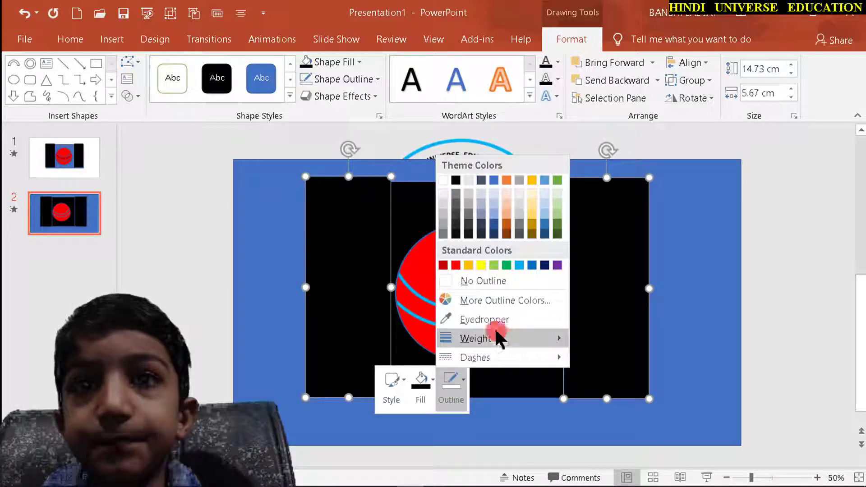
click(485, 280)
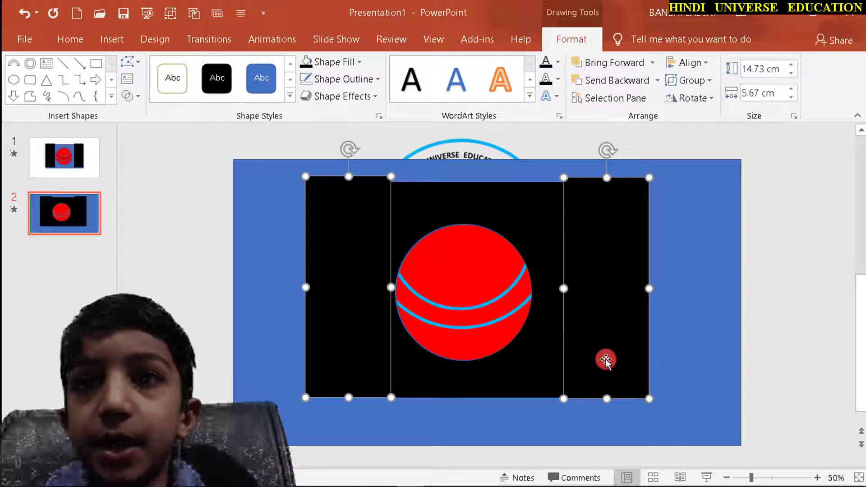
key(Escape)
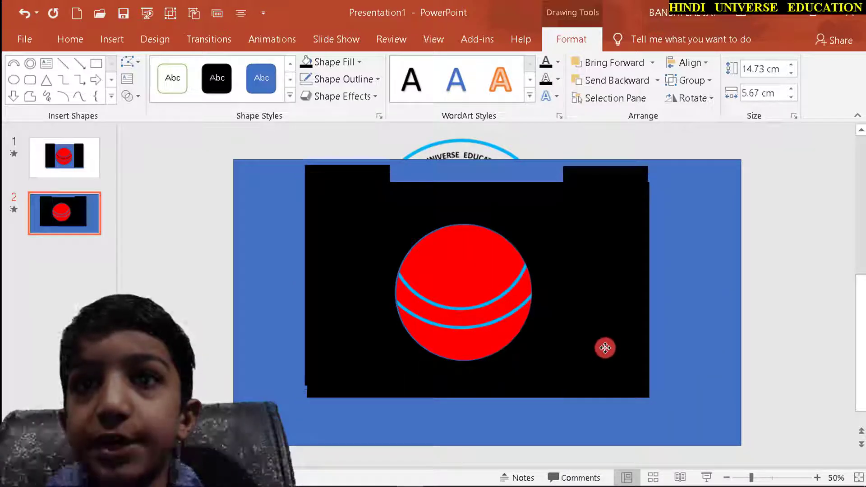
key(ctrl+z)
click(517, 381)
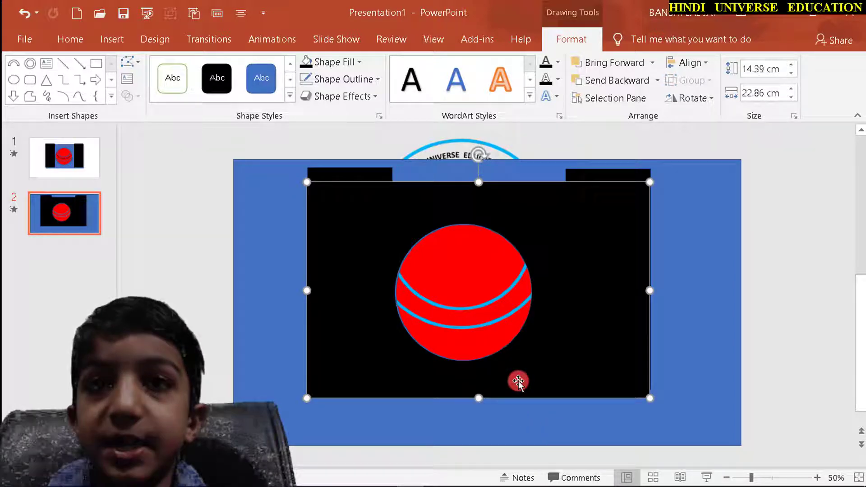
- Fill the middle panel with the hole Yellow, replacing a brief blue fill
right_click(518, 383)
click(555, 420)
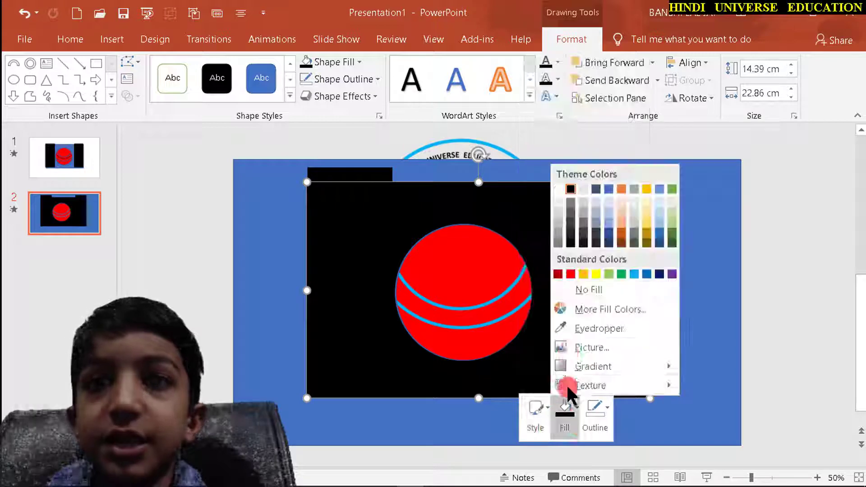
click(605, 188)
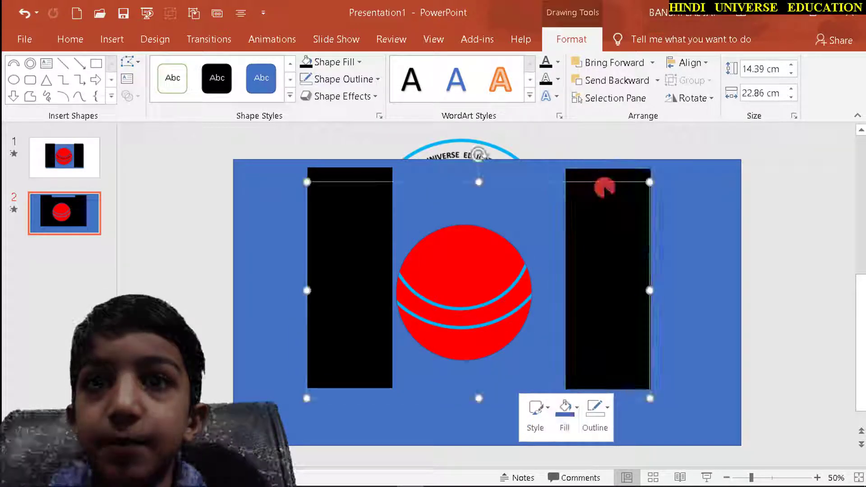
right_click(550, 316)
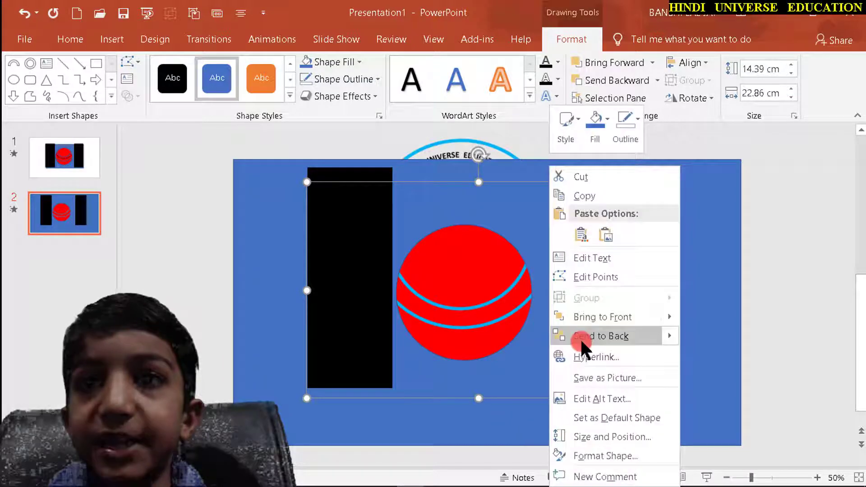
click(596, 141)
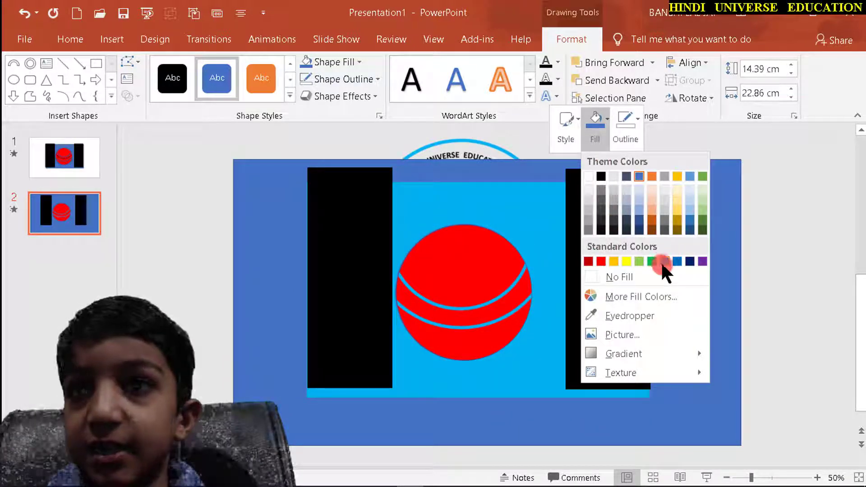
click(626, 262)
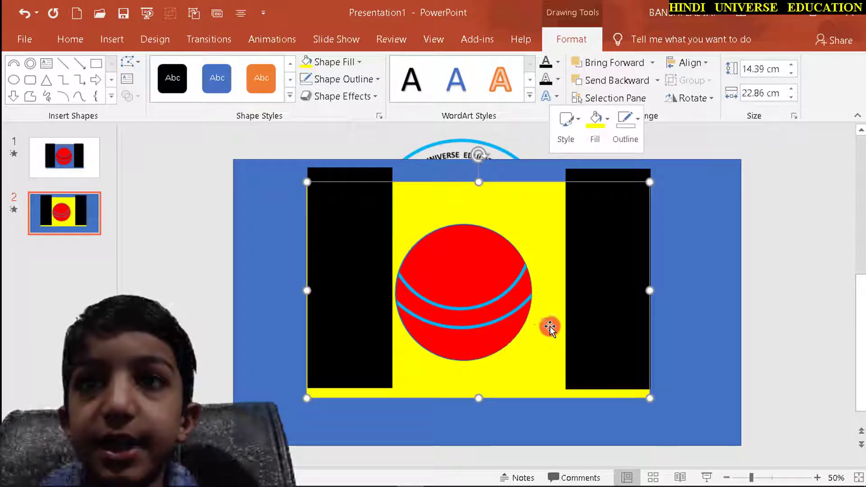
click(686, 406)
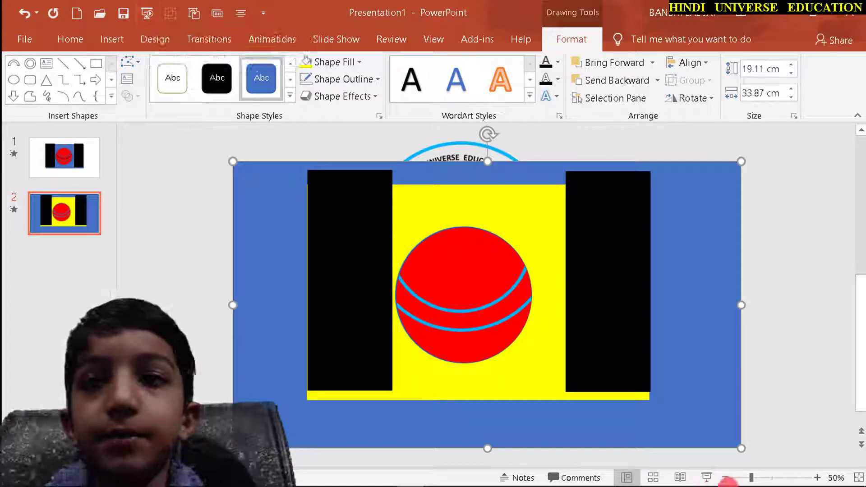
- Start the slide show from slide 2 using the status-bar Slide Show button
click(707, 478)
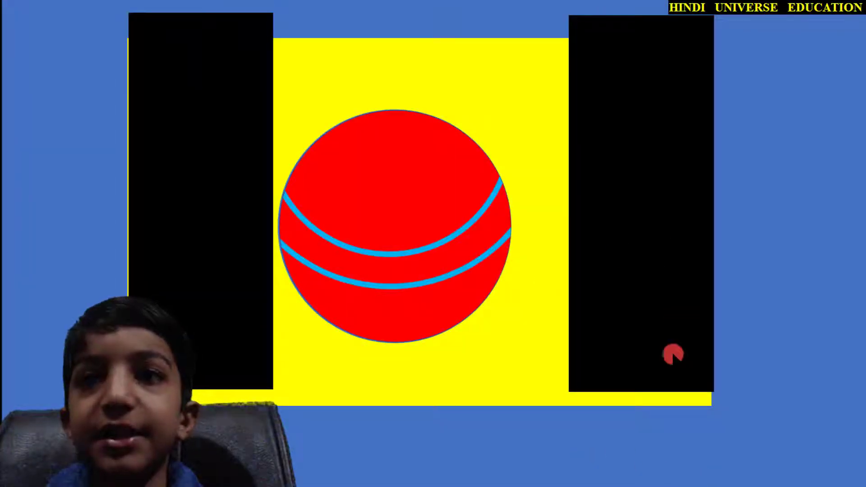